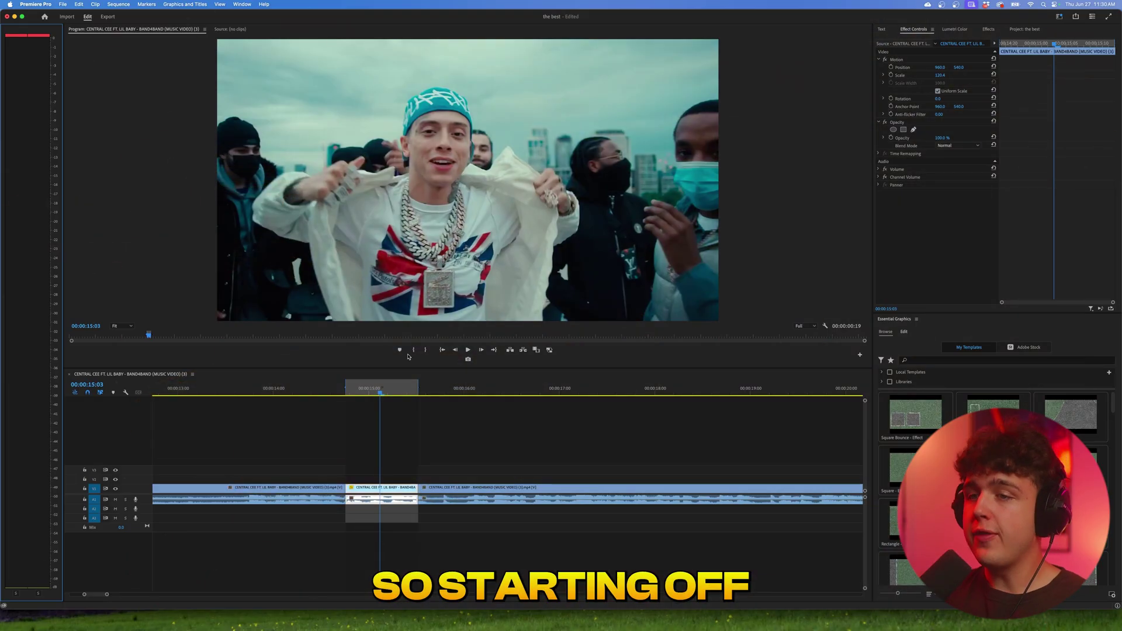
Mark the short middle clip starting around 00:00:14:20 as the sequence's In/Out range.
key(backslash)
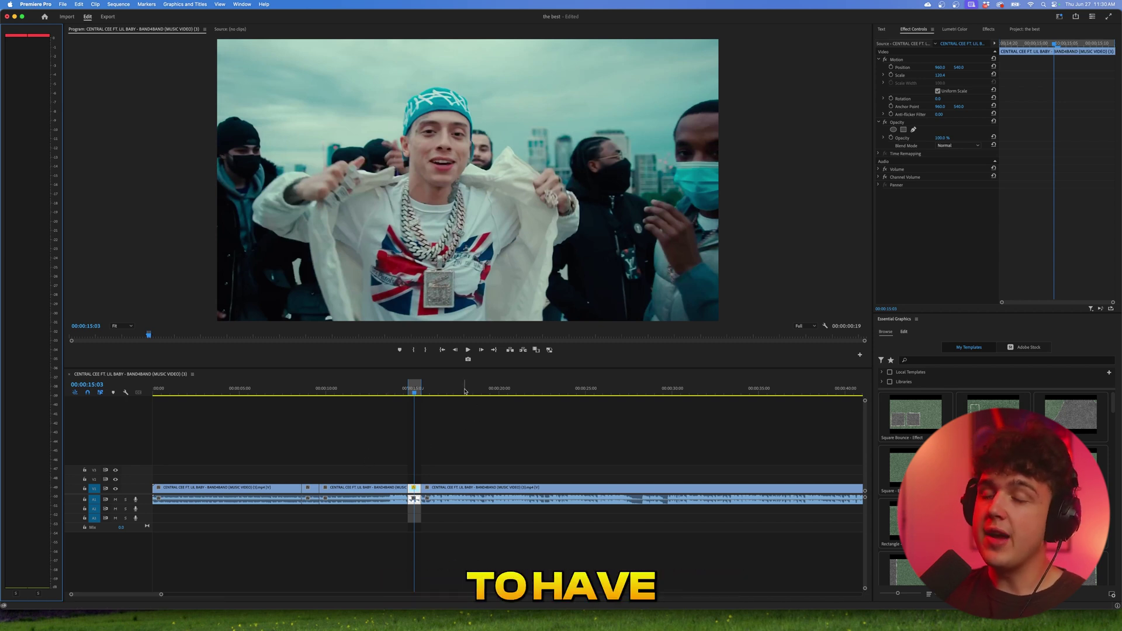
key(backslash)
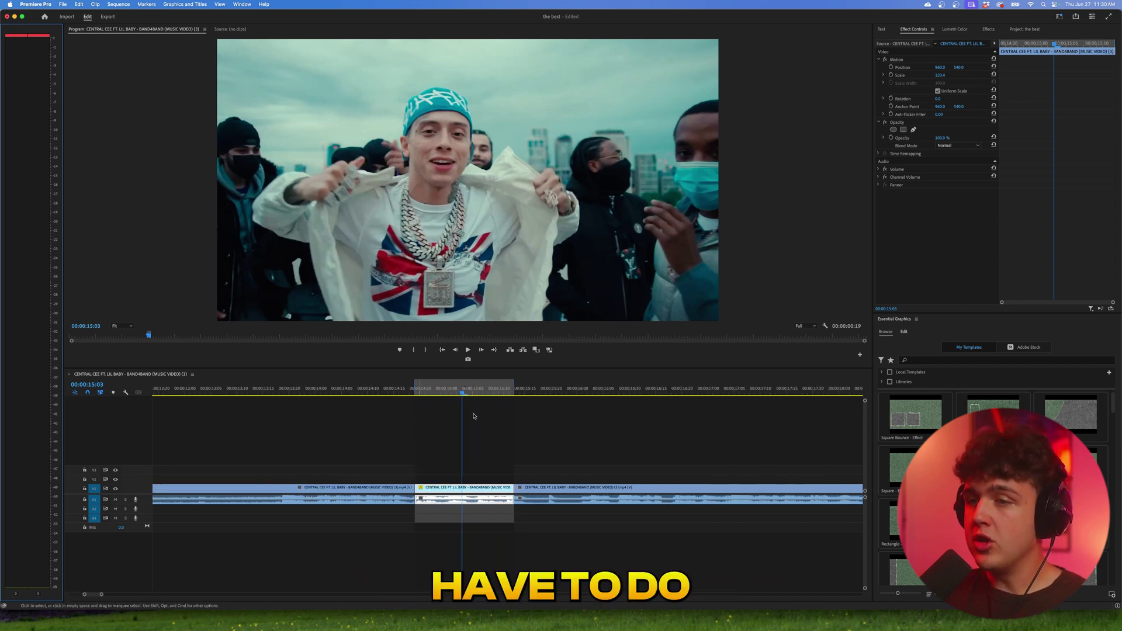
key(Up)
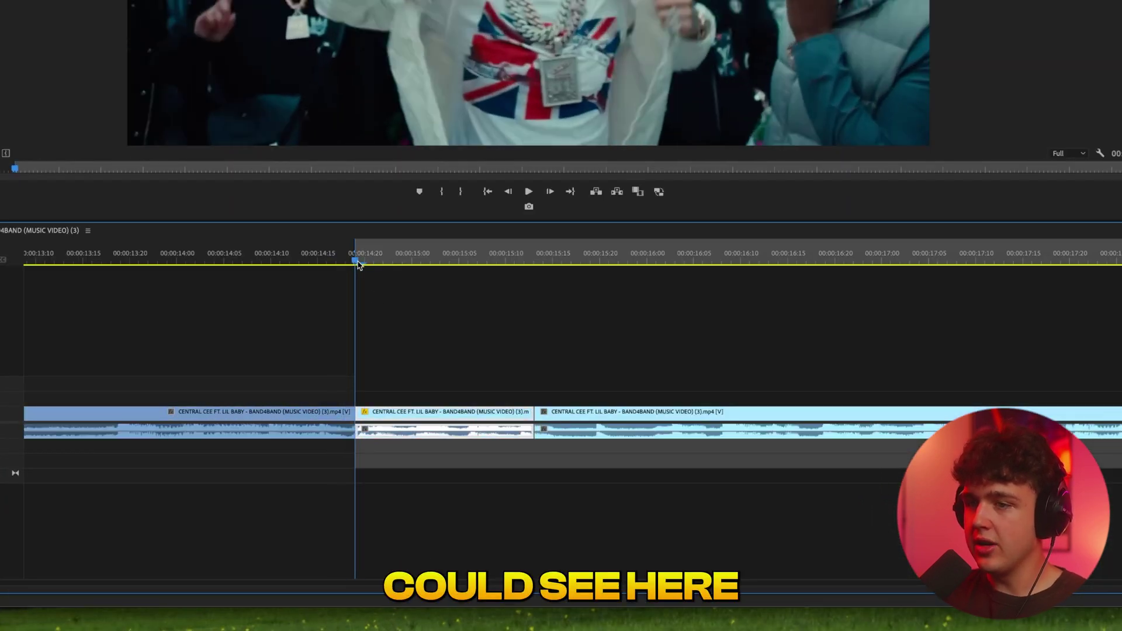
drag(359, 265, 529, 265)
key(=)
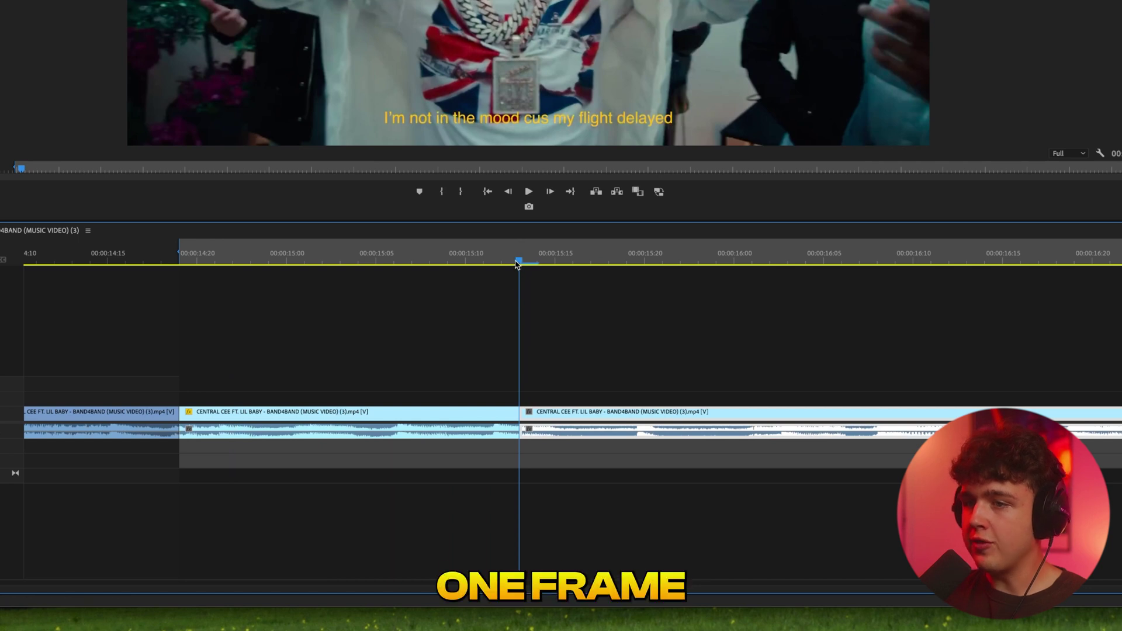
drag(516, 264, 505, 265)
key(x)
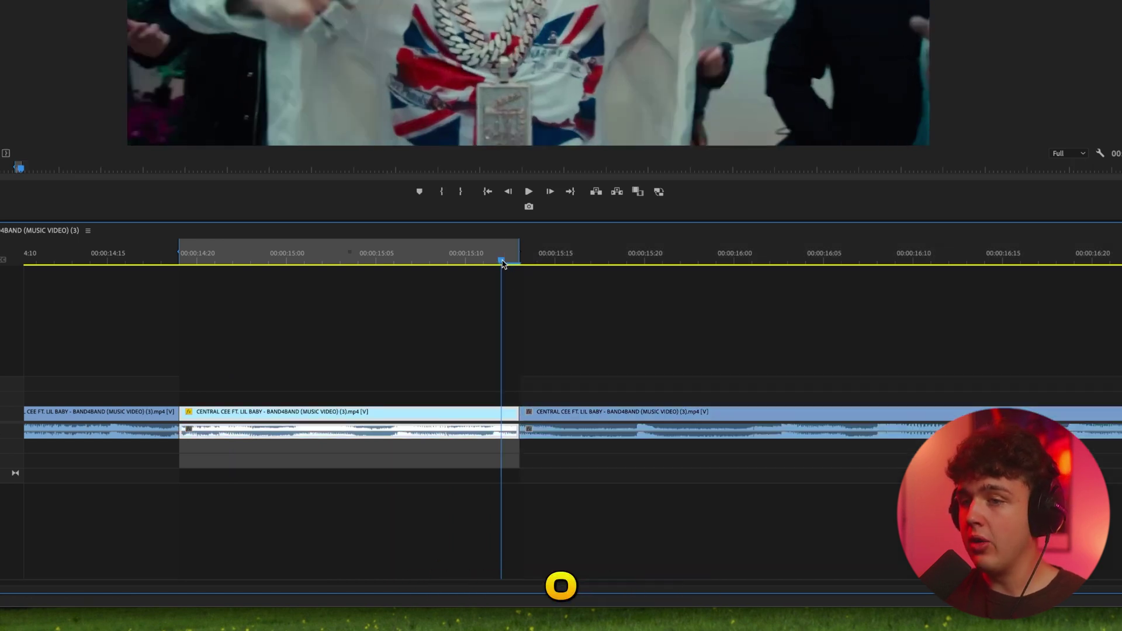
drag(507, 256, 197, 266)
key(minus)
scroll(345, 321, left, 2)
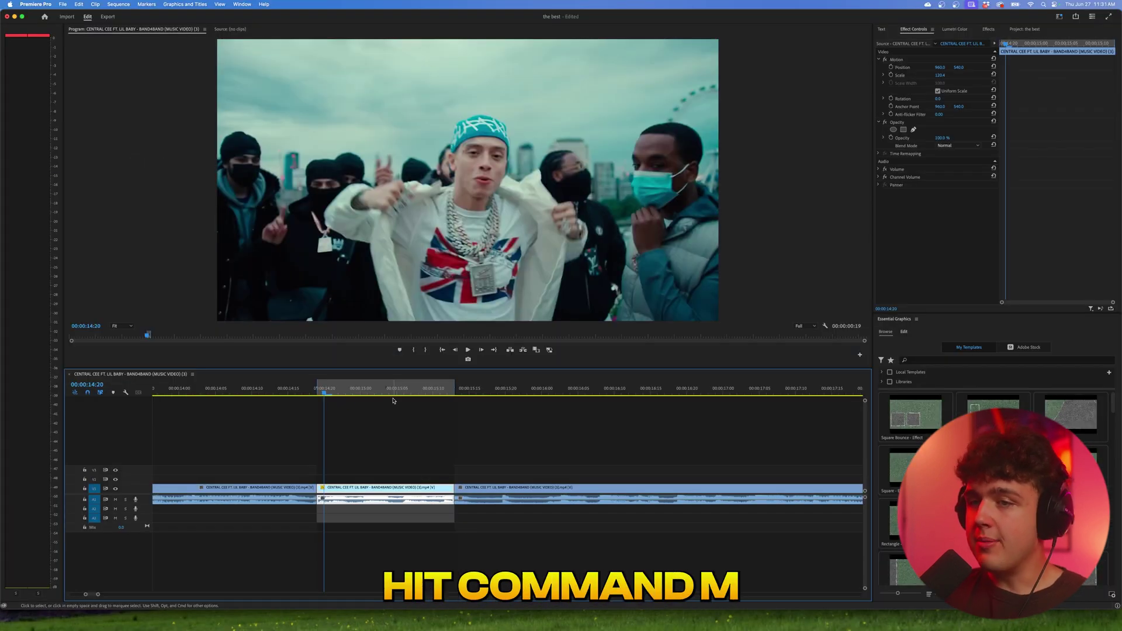
Open export settings, keep the range on Source In/Out, and name the file '1'.
key(super+m)
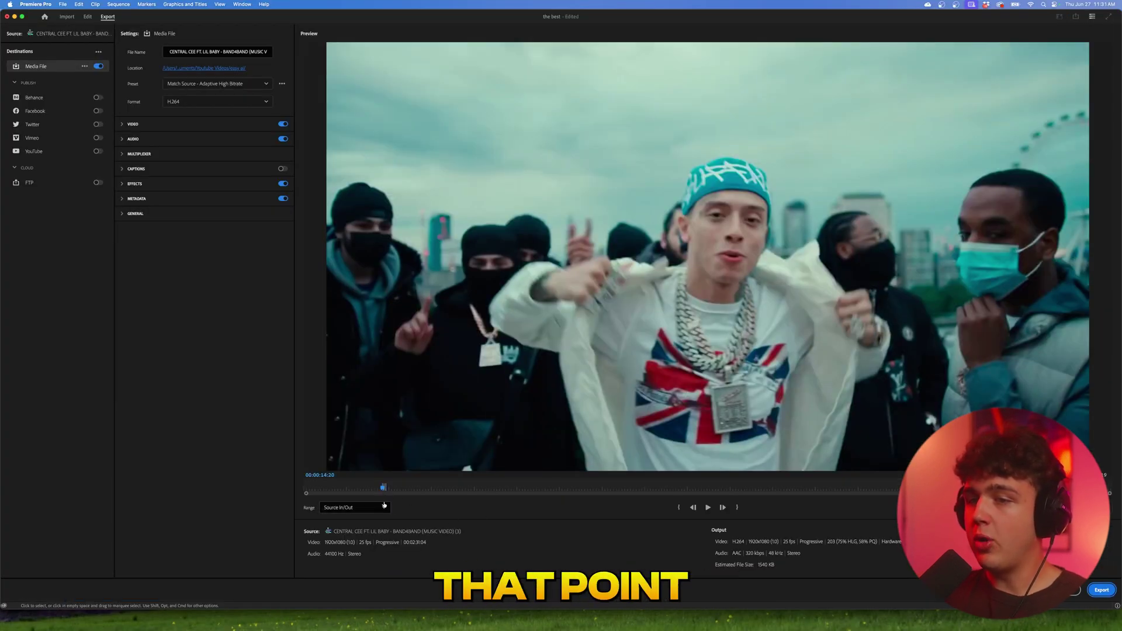
drag(383, 488, 385, 490)
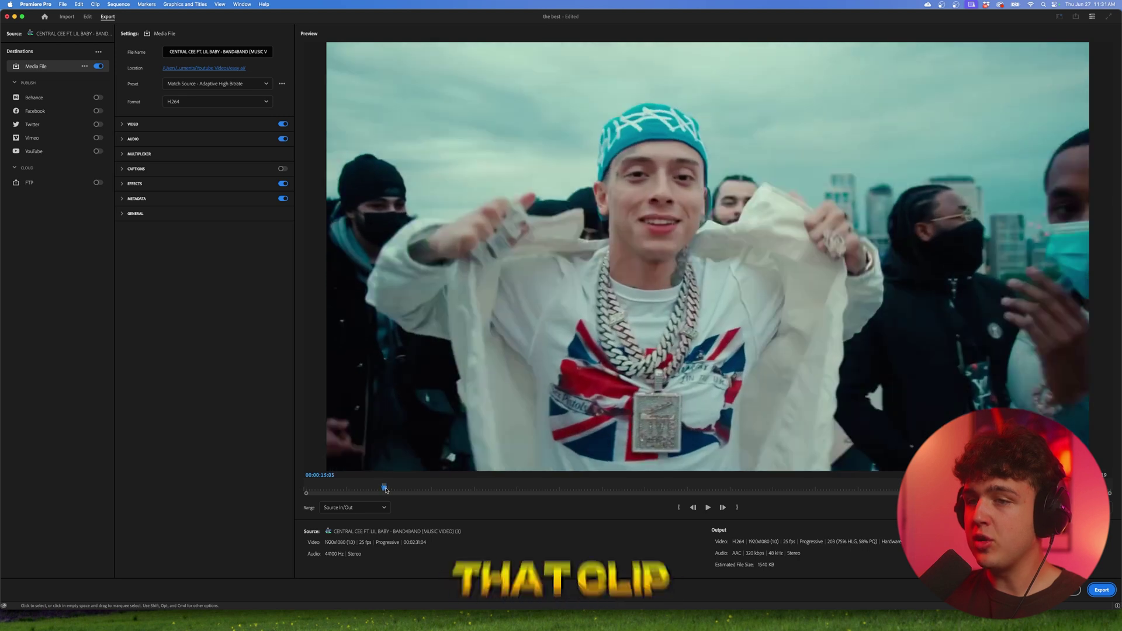
click(350, 507)
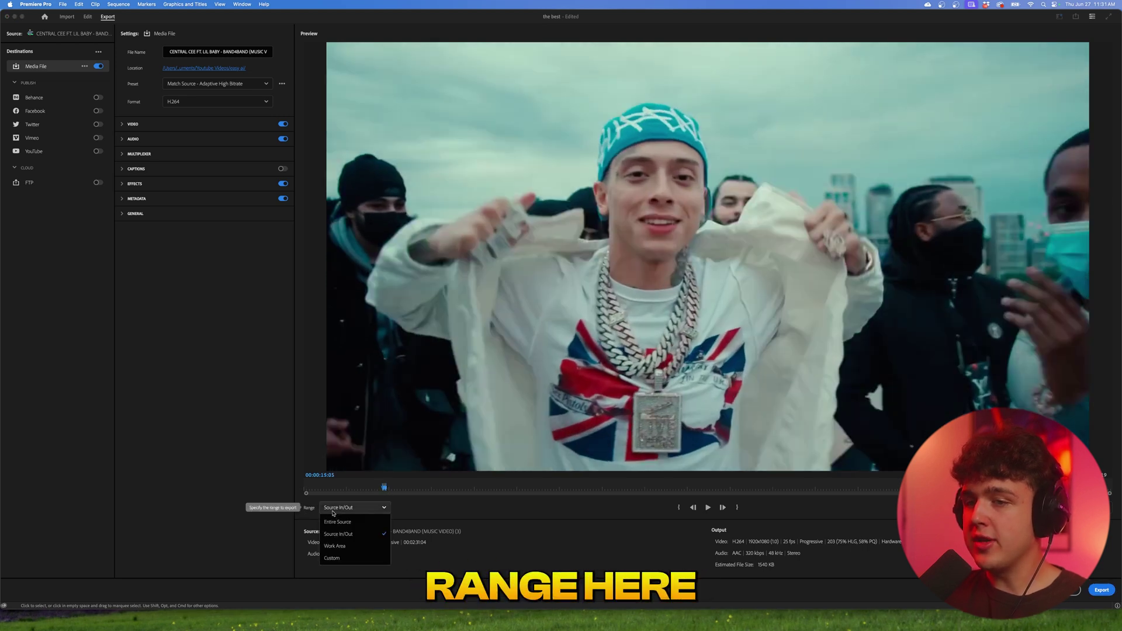
click(354, 522)
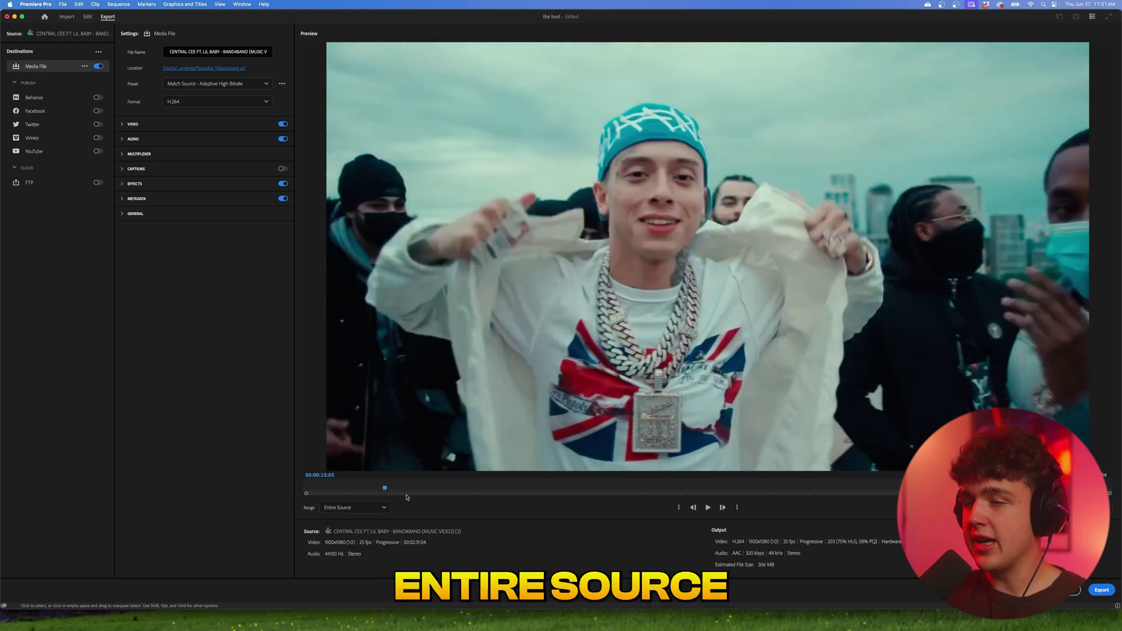
drag(658, 488, 558, 488)
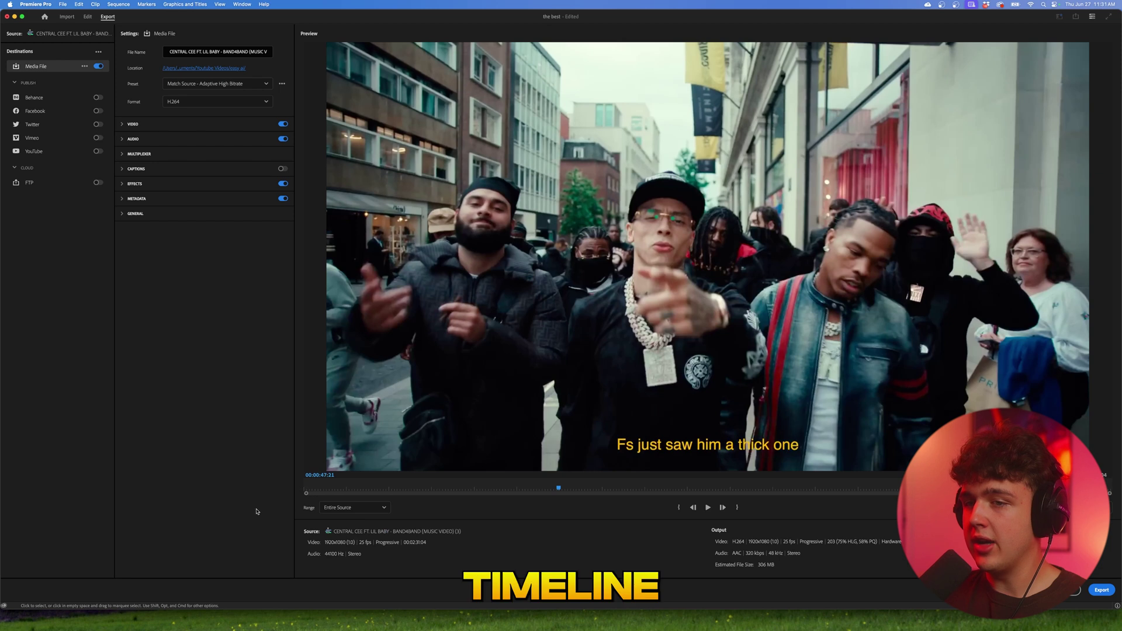
click(350, 507)
click(345, 535)
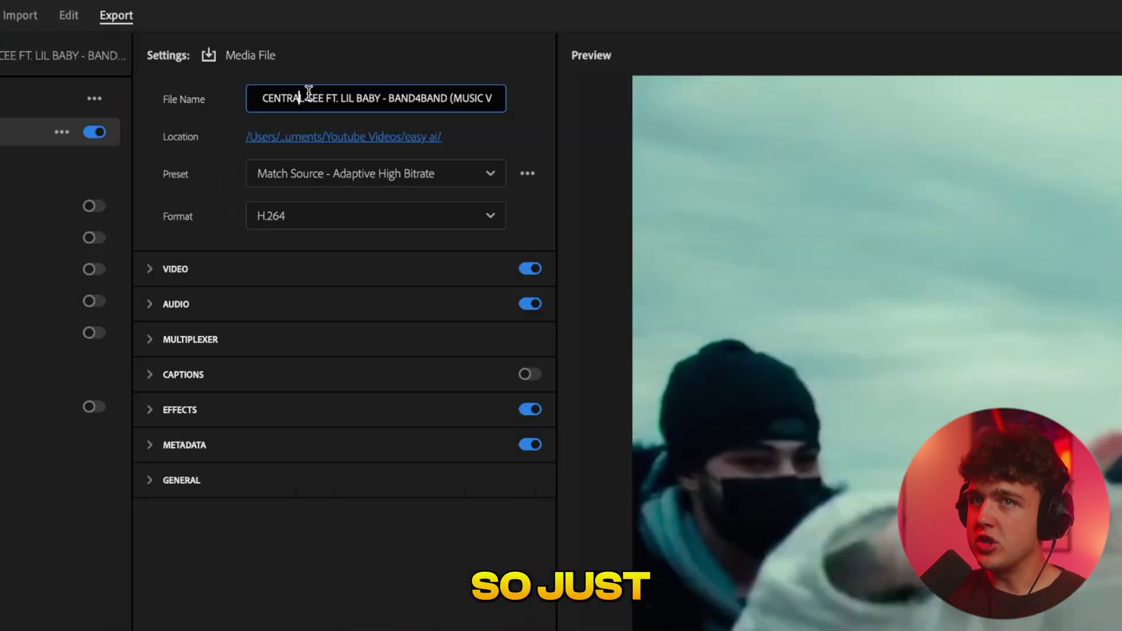
click(193, 49)
text(1)
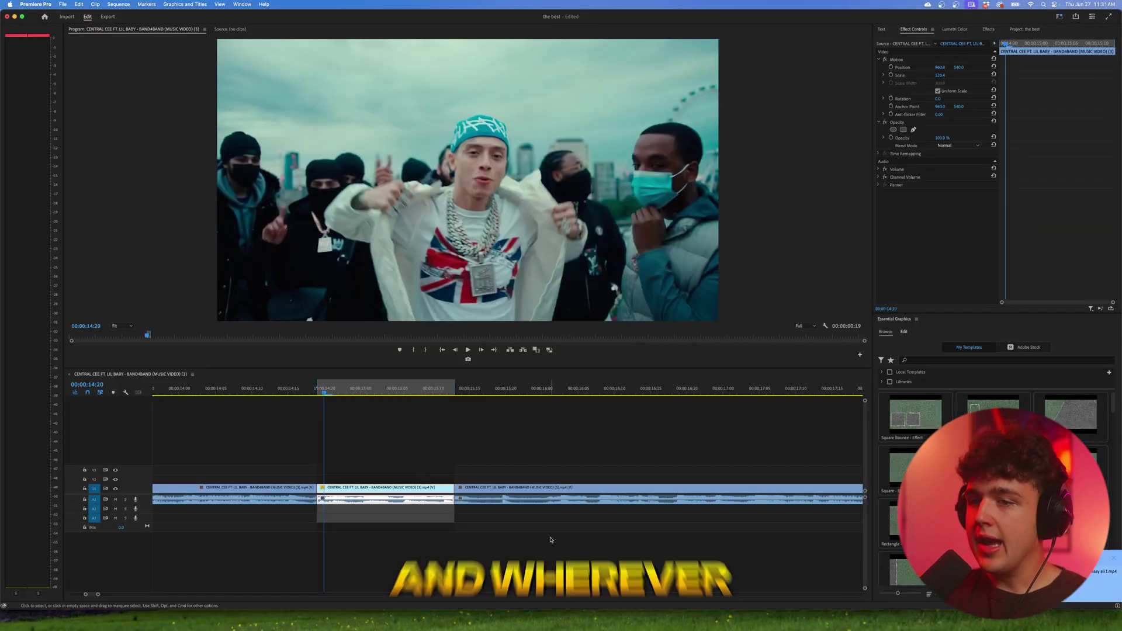
Show the Runway dashboard full-screen in Brave and scroll to its AI tools list.
mouse_move(403, 628)
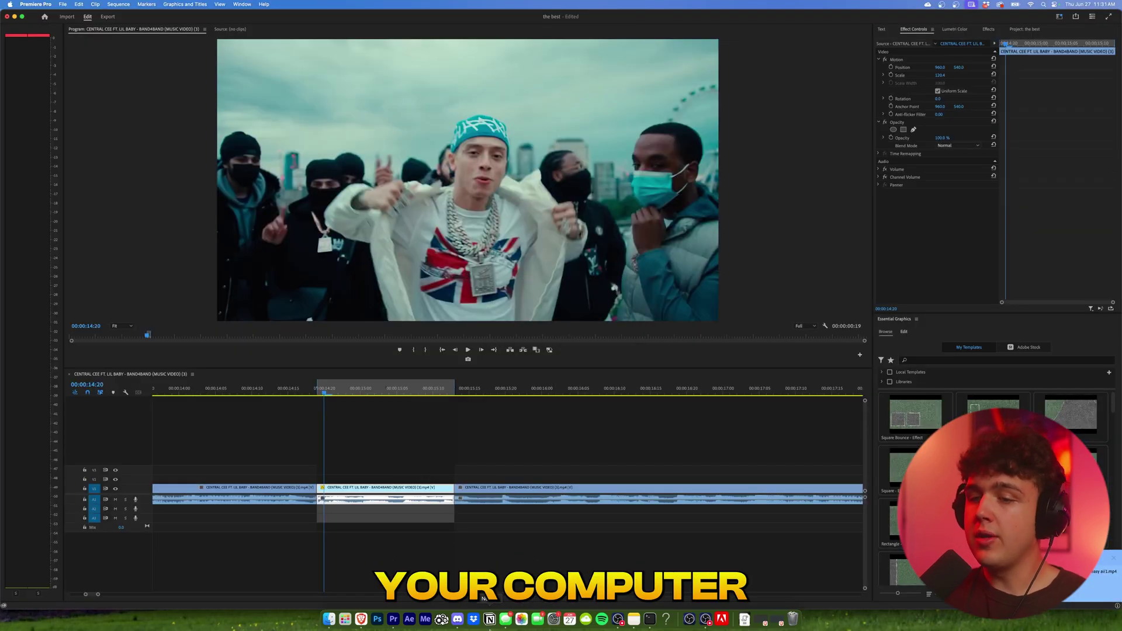
click(361, 621)
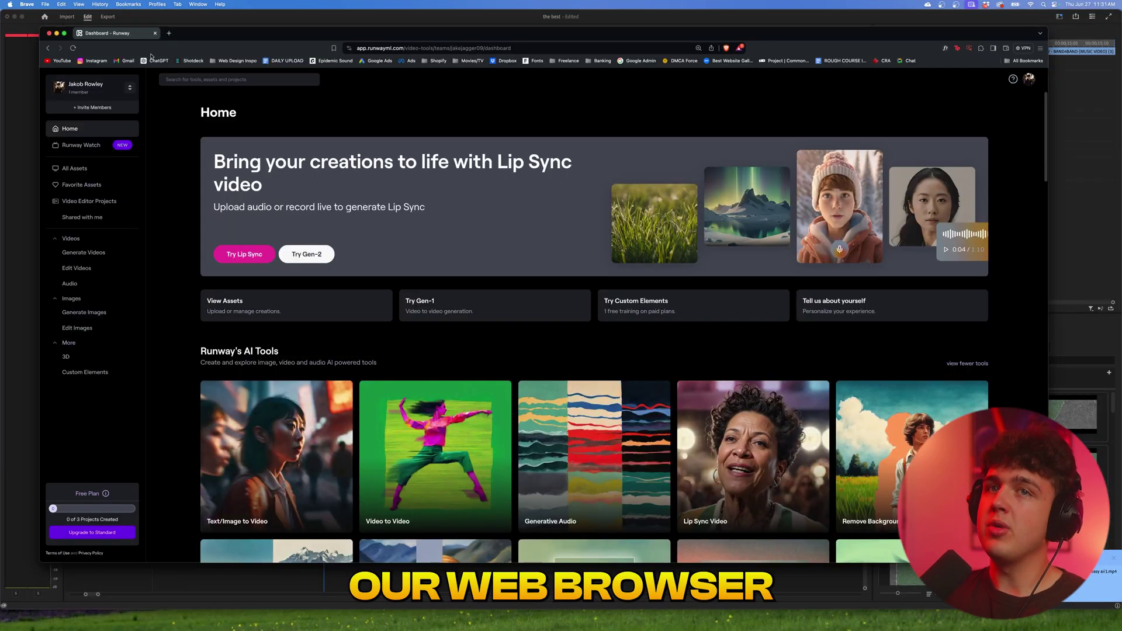
click(64, 34)
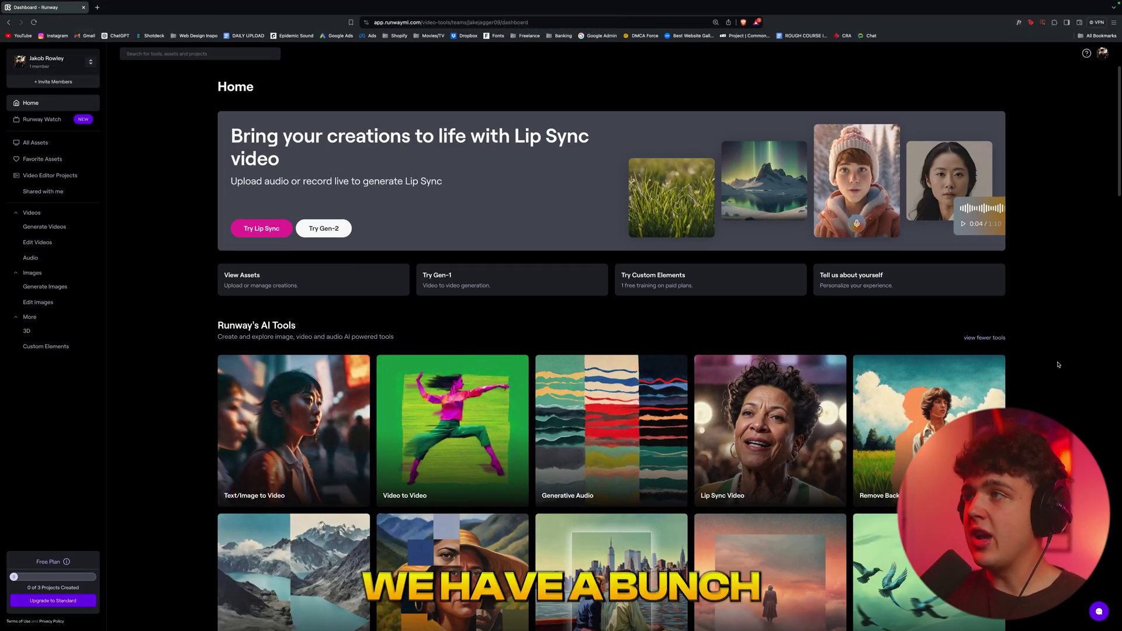
scroll(1028, 375, down, 3)
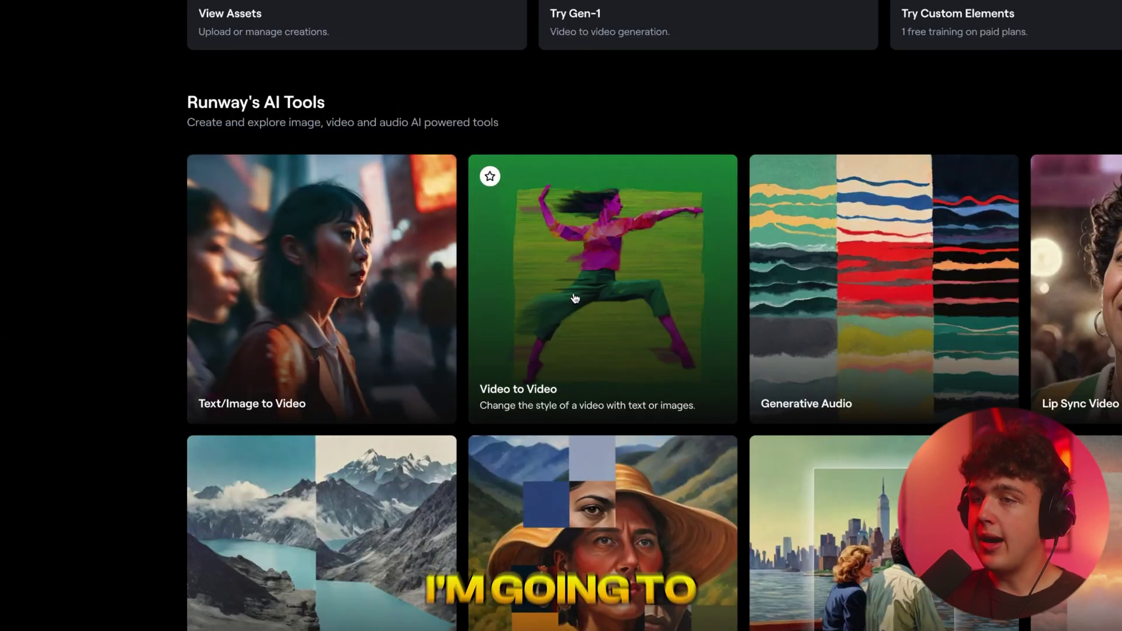
Open Video to Video and upload 1.mp4 from the easy ai folder as input.
click(575, 298)
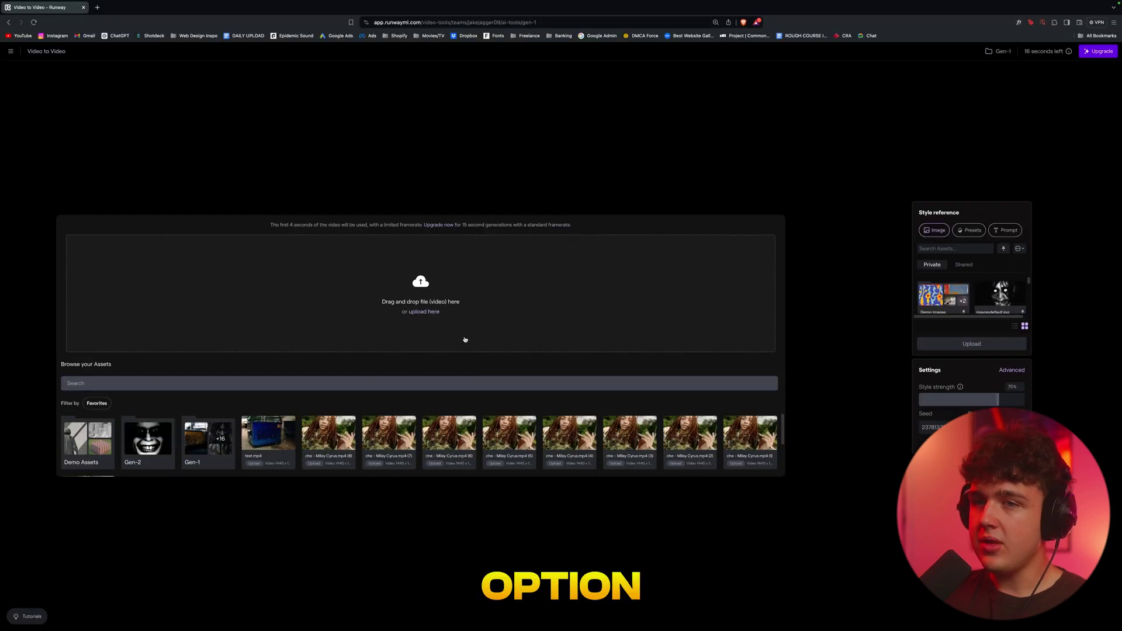
click(424, 312)
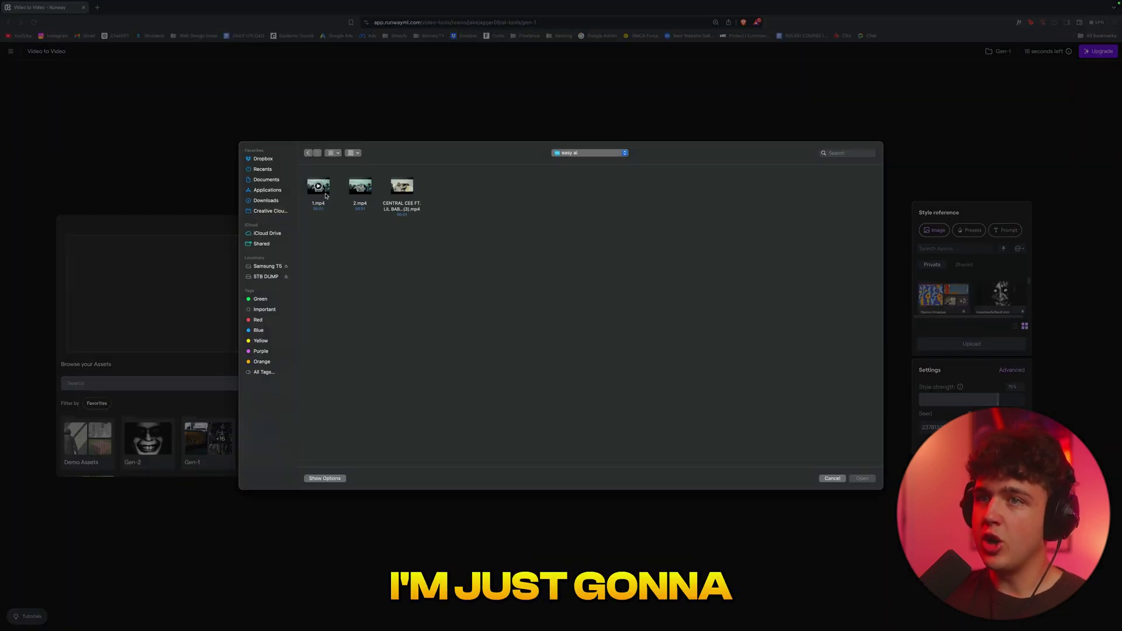
click(325, 195)
click(863, 478)
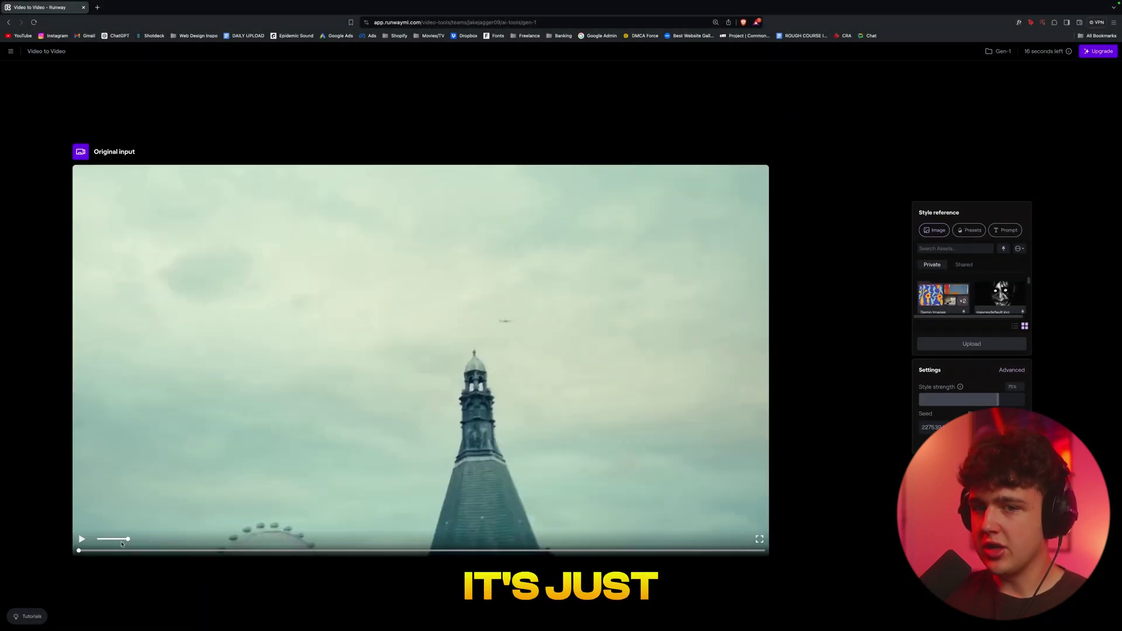
drag(79, 550, 611, 562)
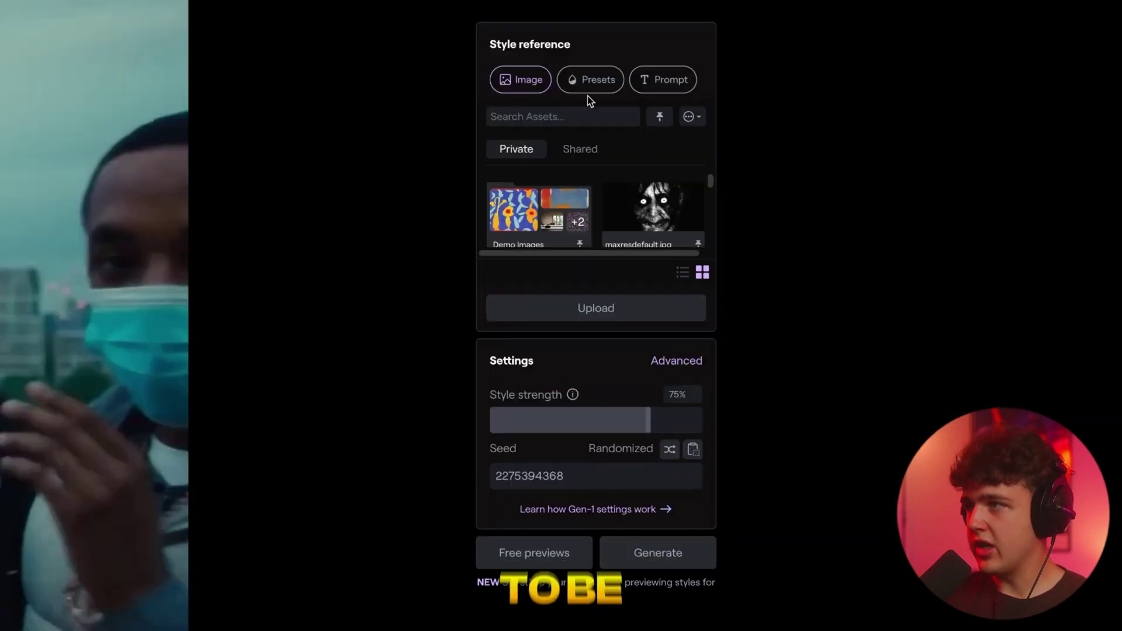
Browse style presets, switch to a Prompt style reference, then type and clear 'CARTOON'.
click(968, 232)
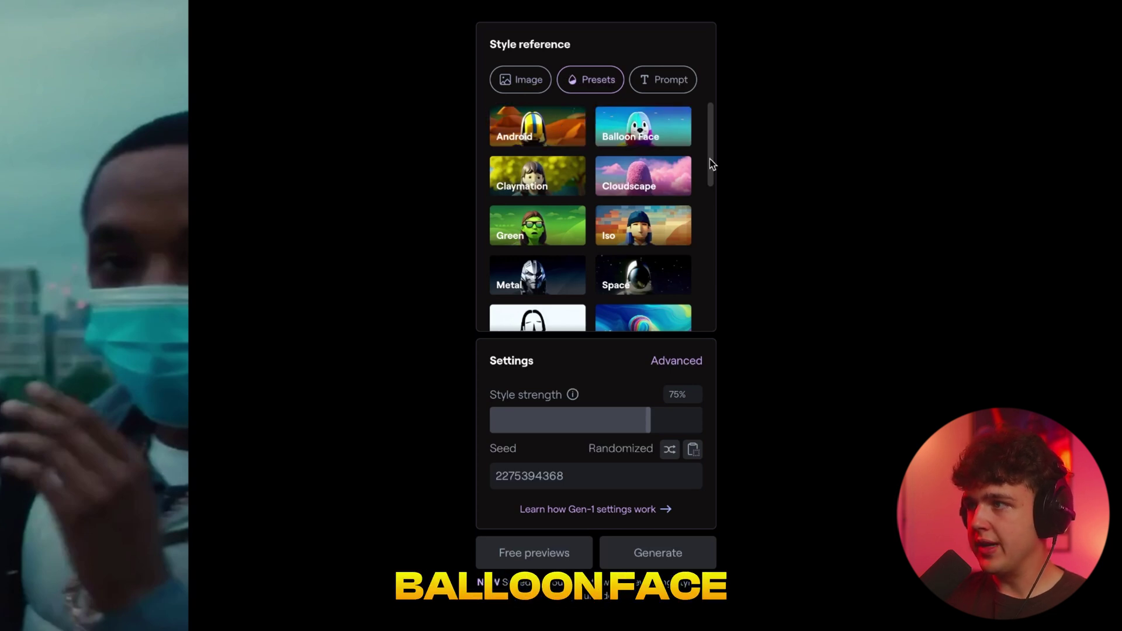
drag(710, 159, 716, 125)
click(671, 81)
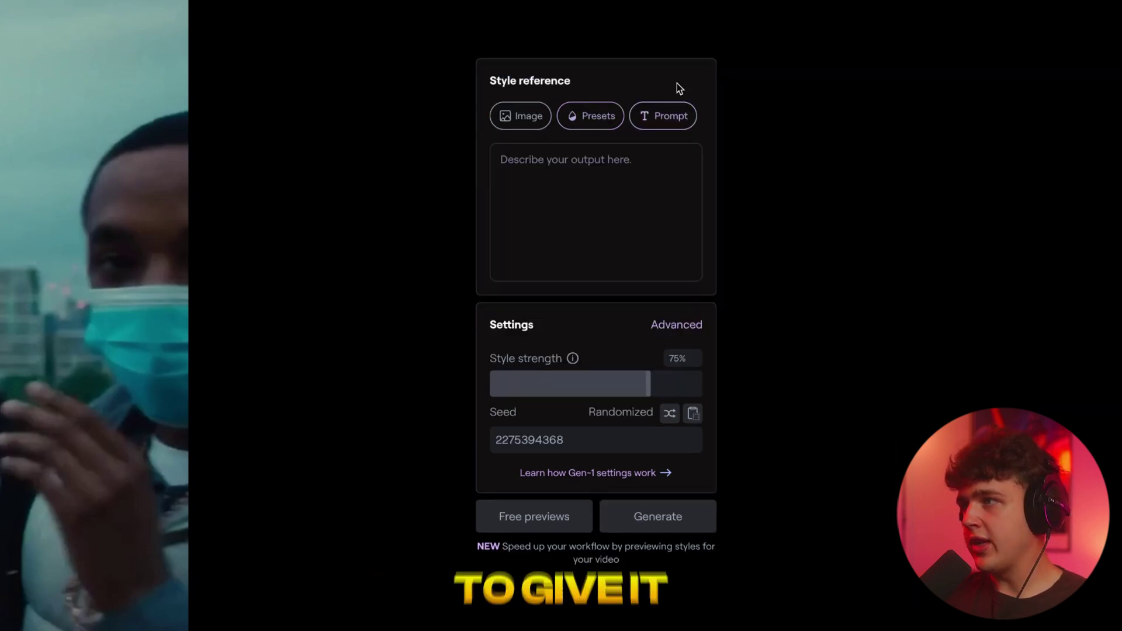
click(609, 170)
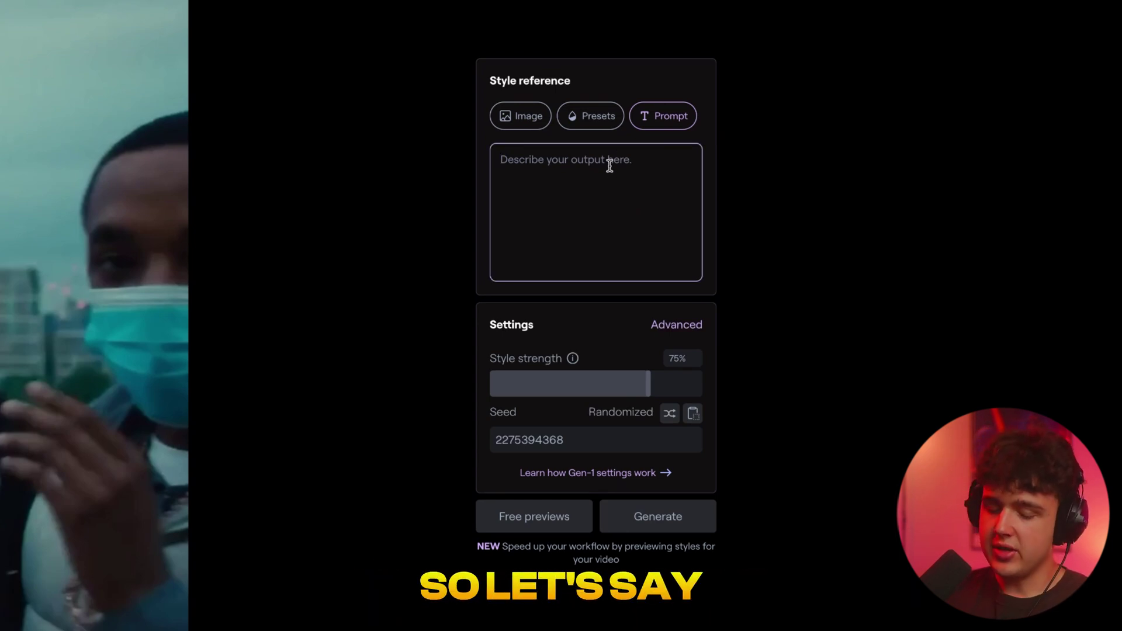
text(CARTO)
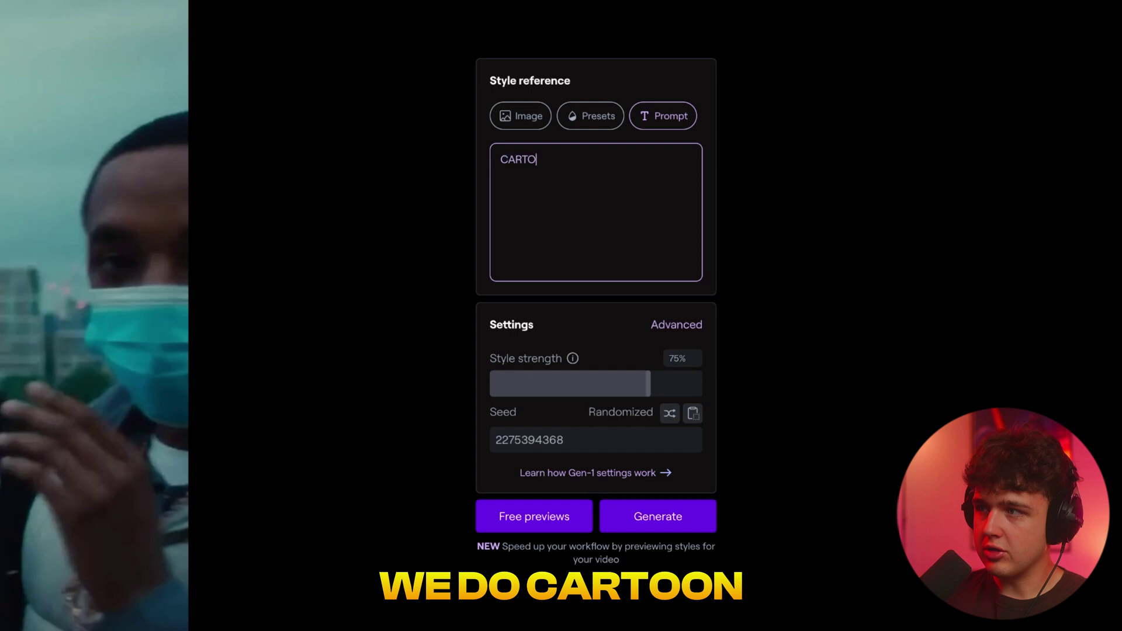
text(on)
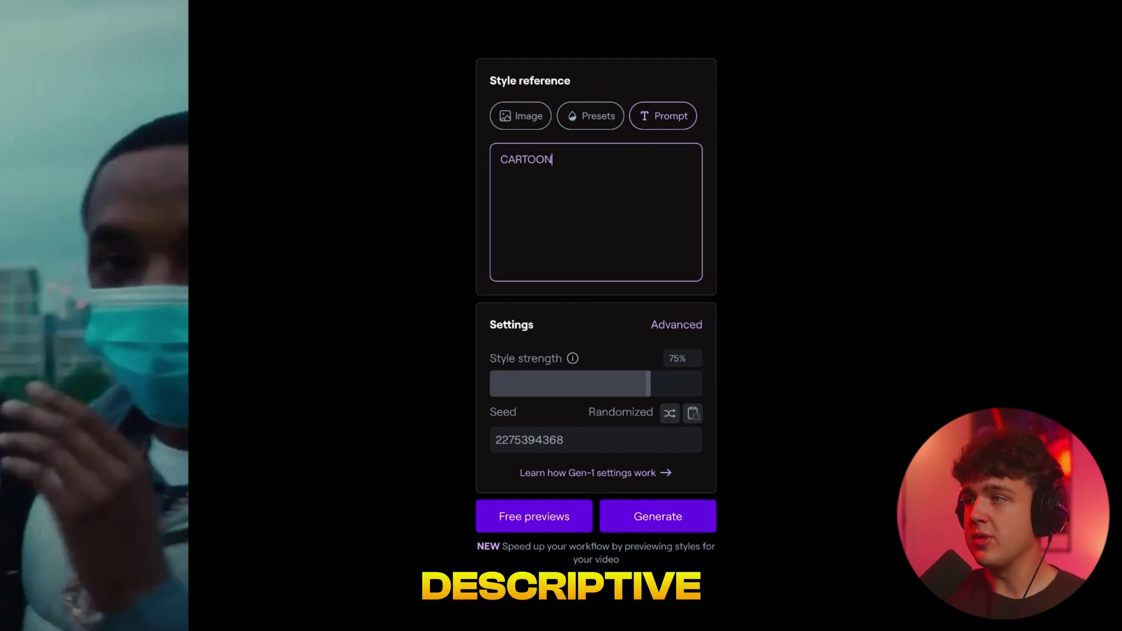
key(BackSpace)
key(BackSpace)
key(BackSpace)
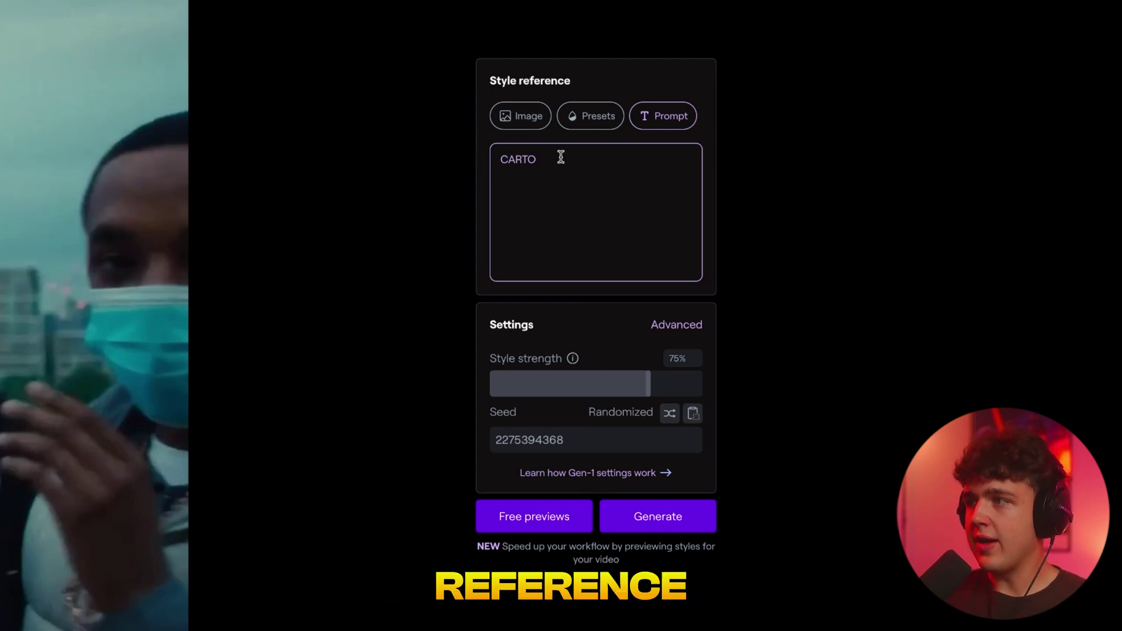
key(BackSpace)
key(BackSpace)
key(BackSpace)
key(BackSpace)
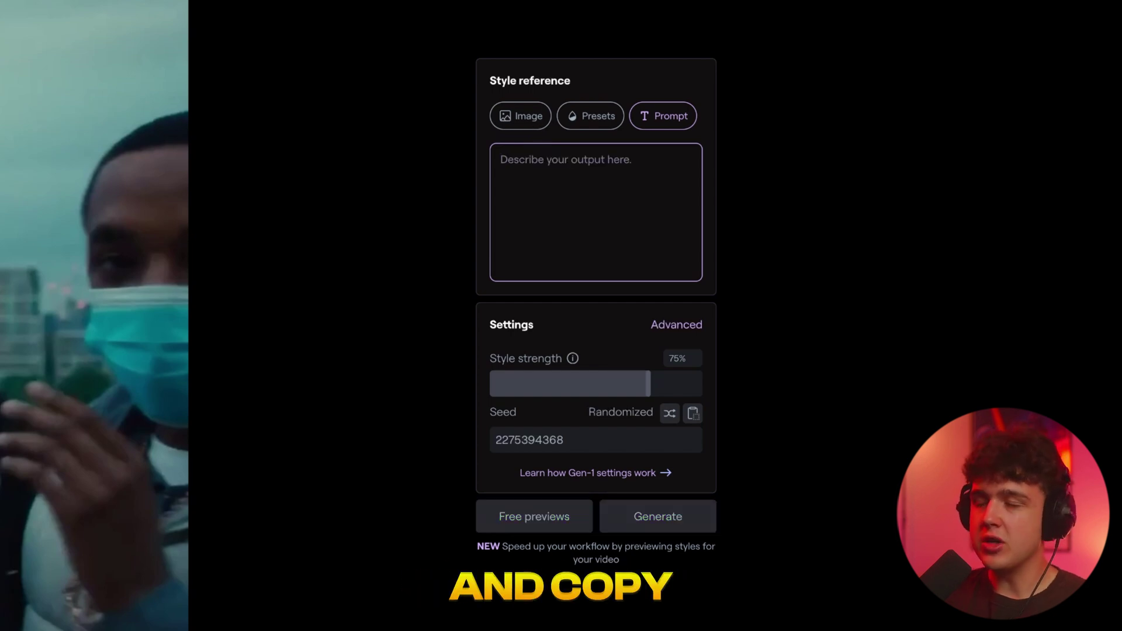
Open the advanced Gen-1 settings with structural consistency 3 and style weight 8.5.
click(539, 121)
scroll(601, 212, right, 2)
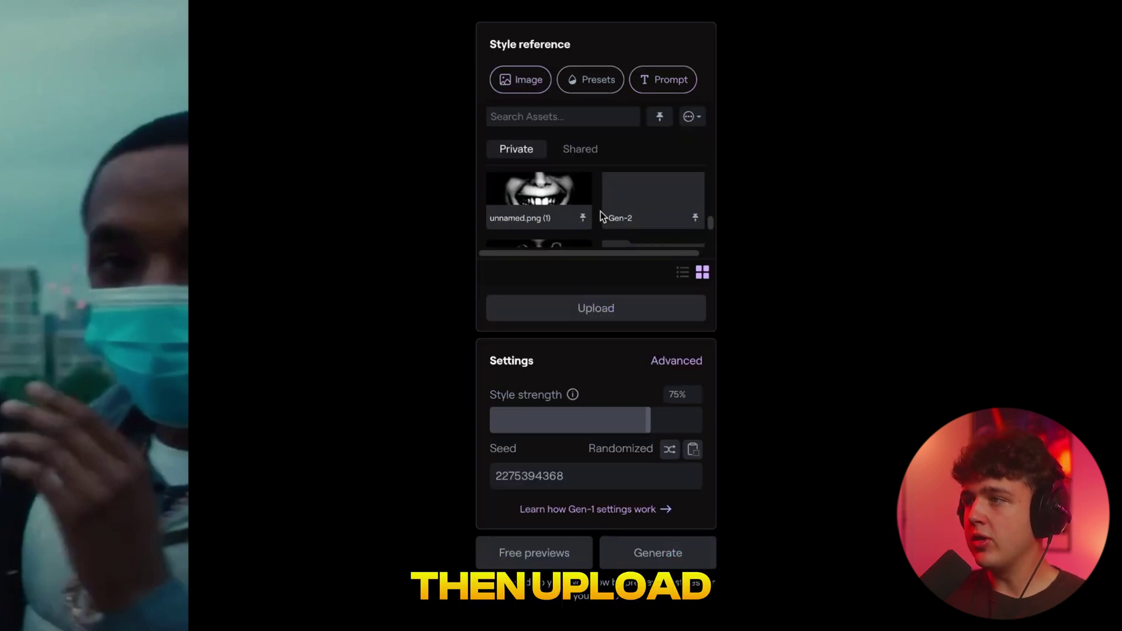
scroll(605, 209, left, 2)
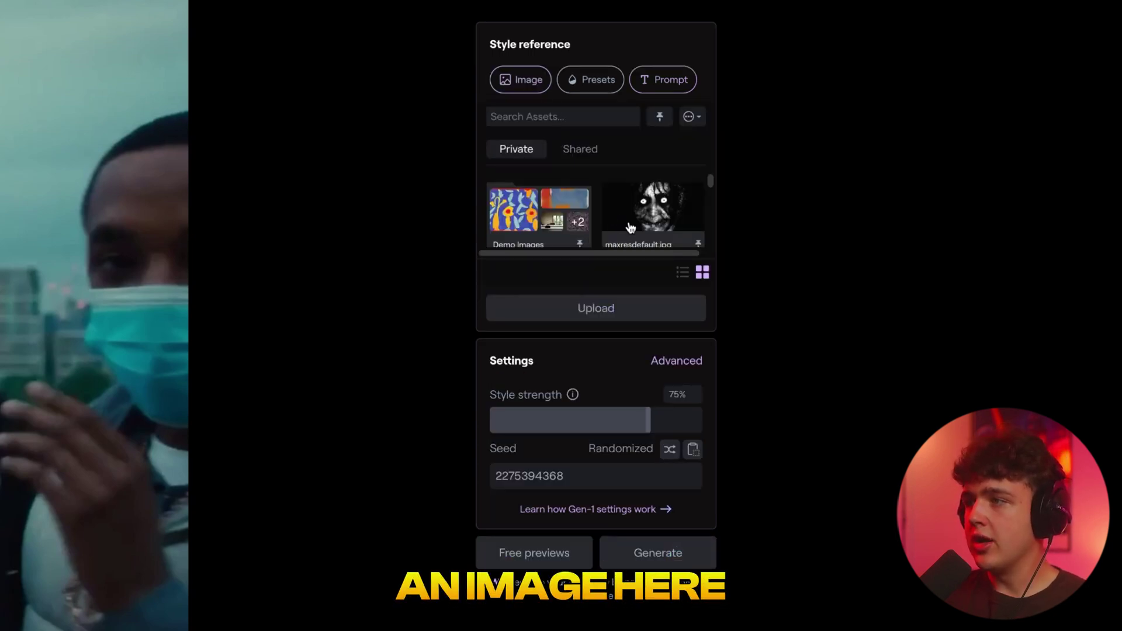
click(673, 363)
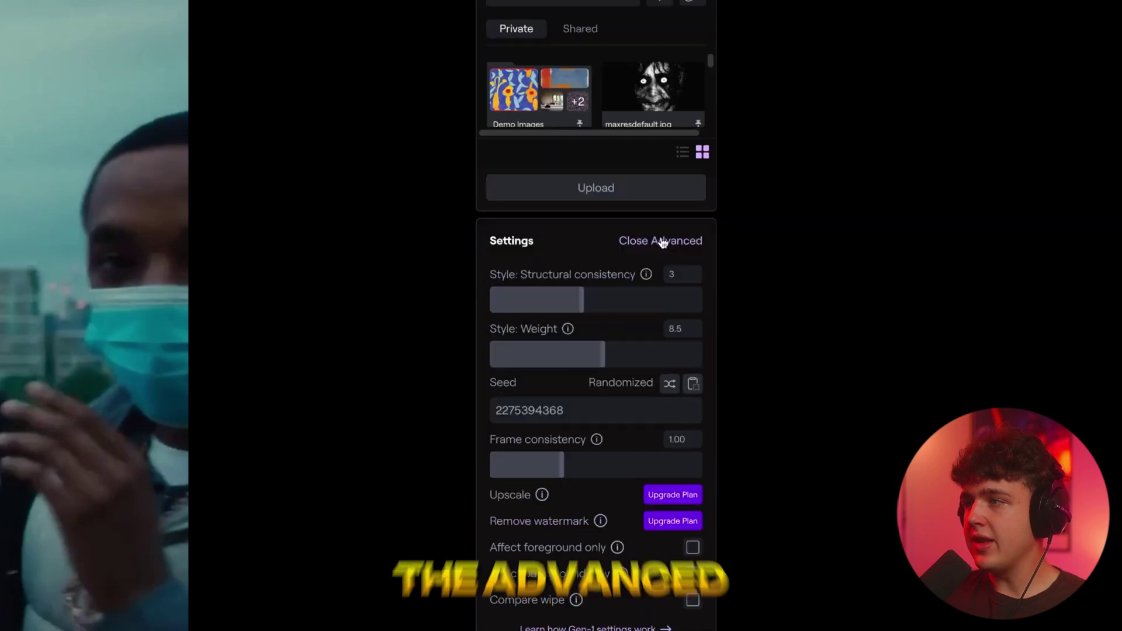
click(660, 241)
click(677, 360)
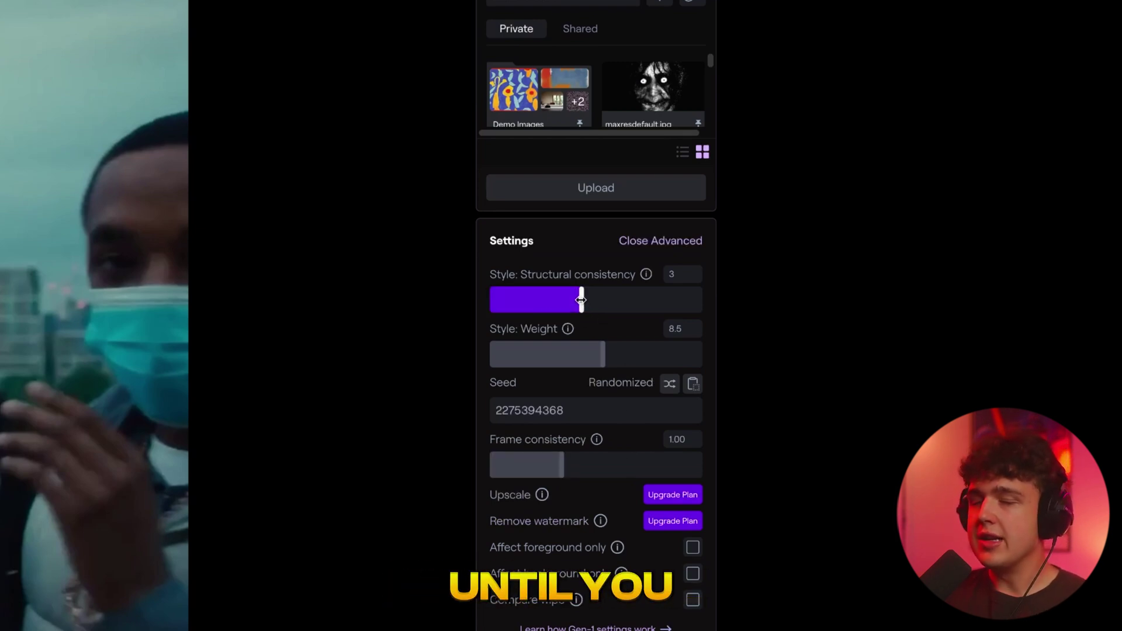
scroll(645, 135, up, 2)
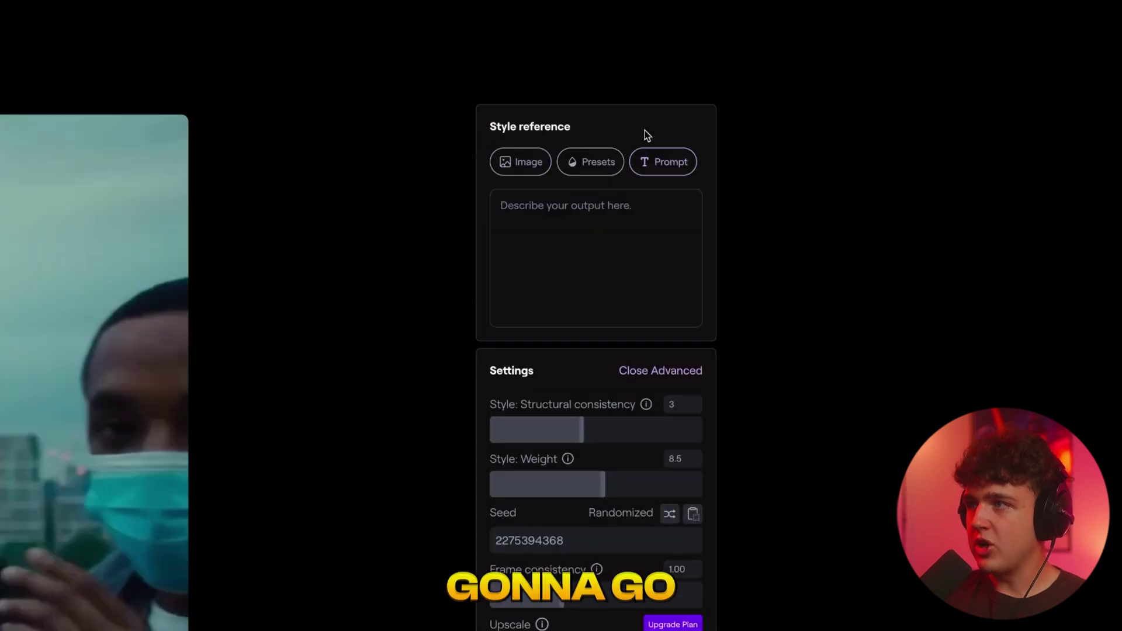
Generate a restyled video from the prompt 'CARTOON ANIMATION 1930s'.
click(576, 205)
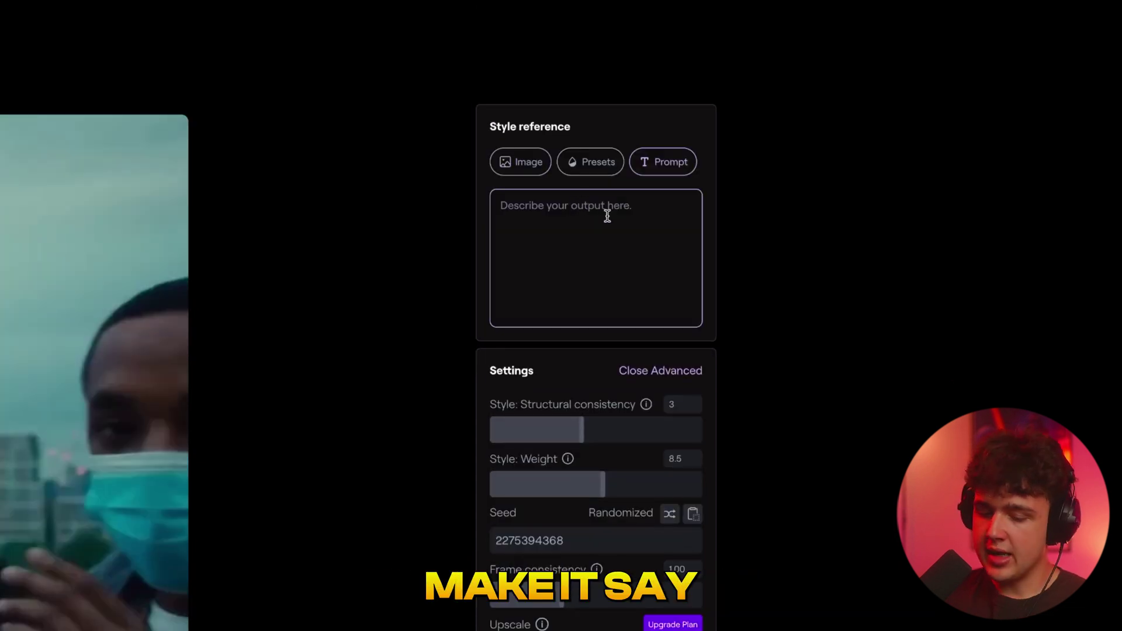
text(CARTOON ANIMATION 1930s)
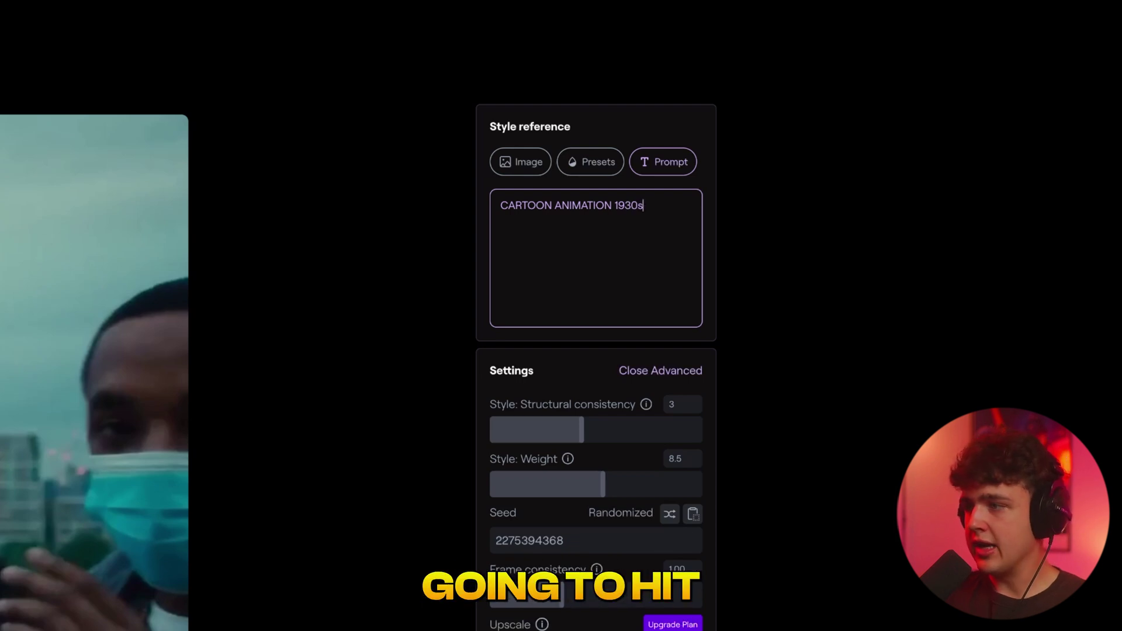
click(596, 628)
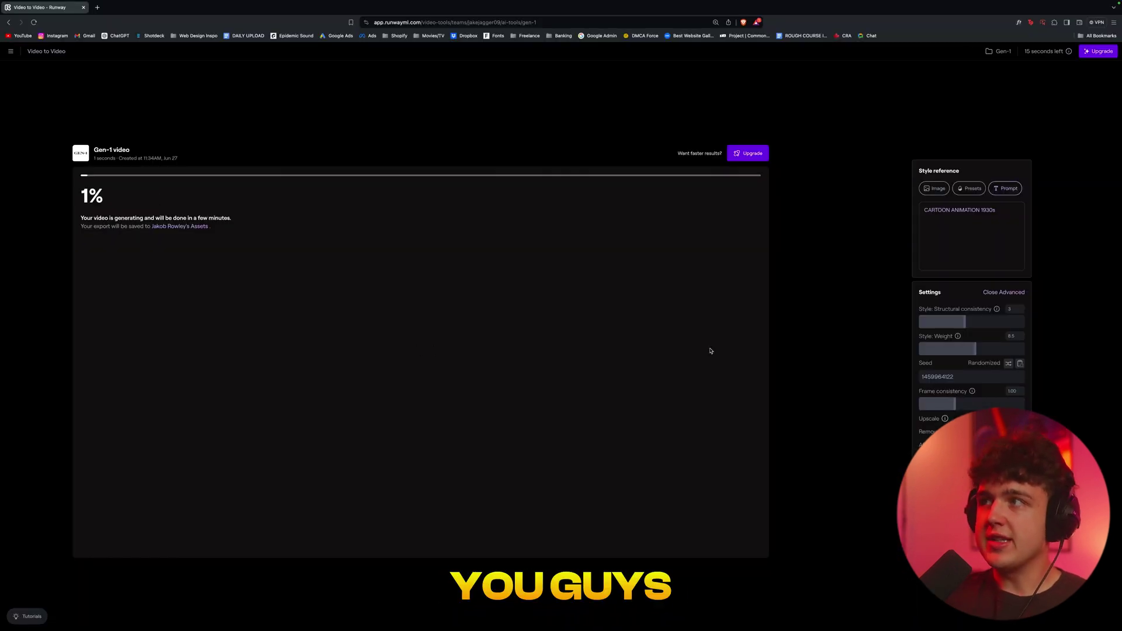
mouse_move(1038, 51)
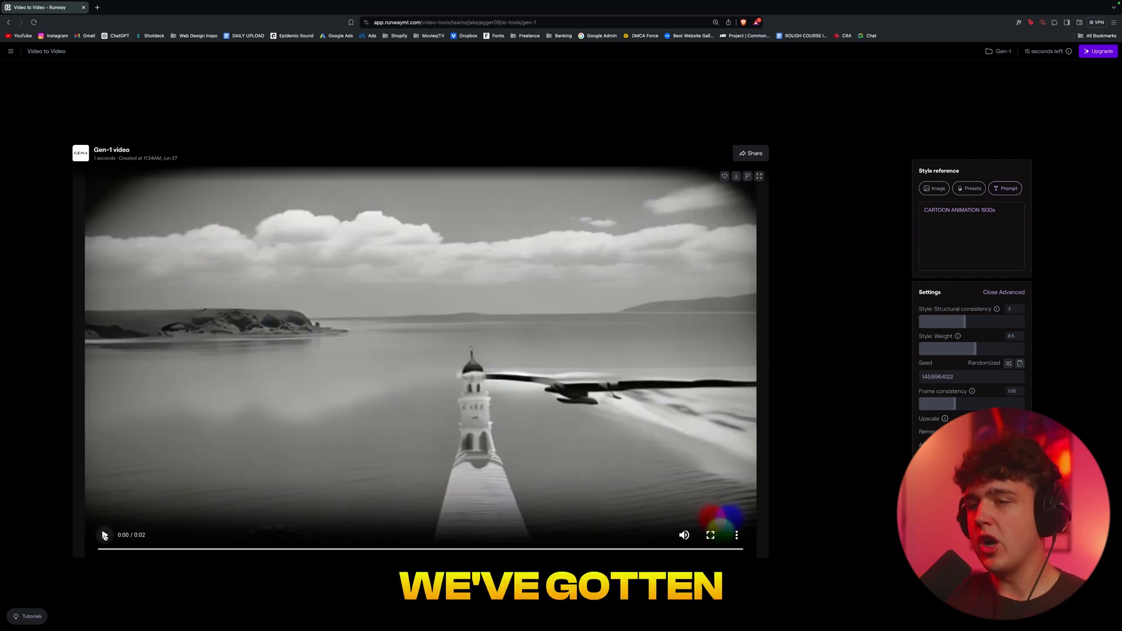
Review the first result, then regenerate with structural consistency 1 and style weight 1.5.
click(104, 535)
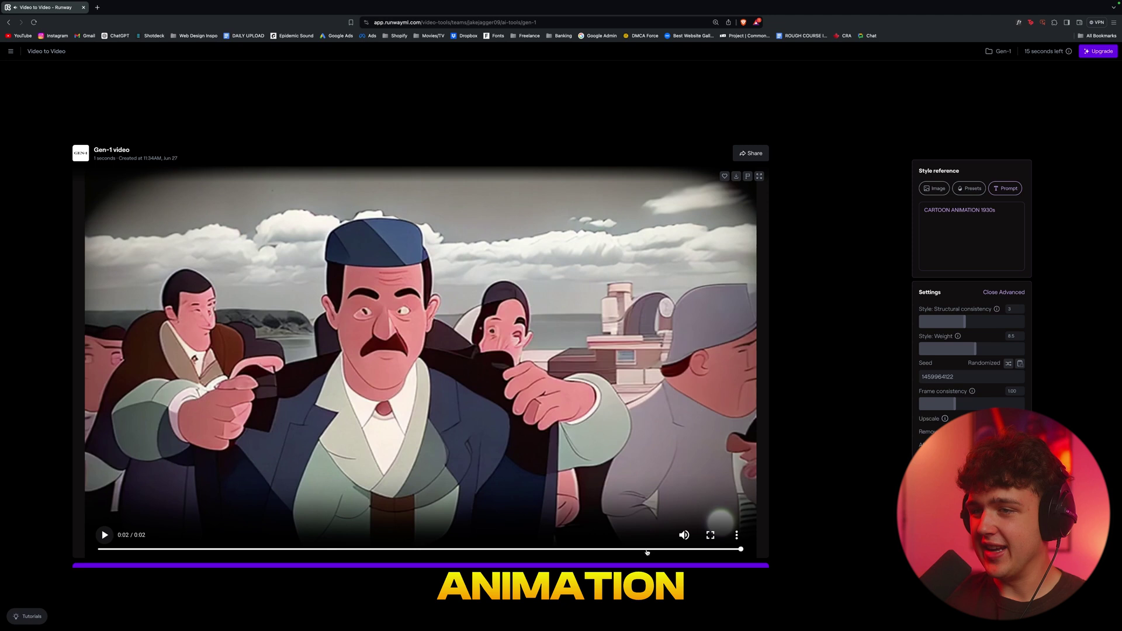
drag(647, 552, 741, 549)
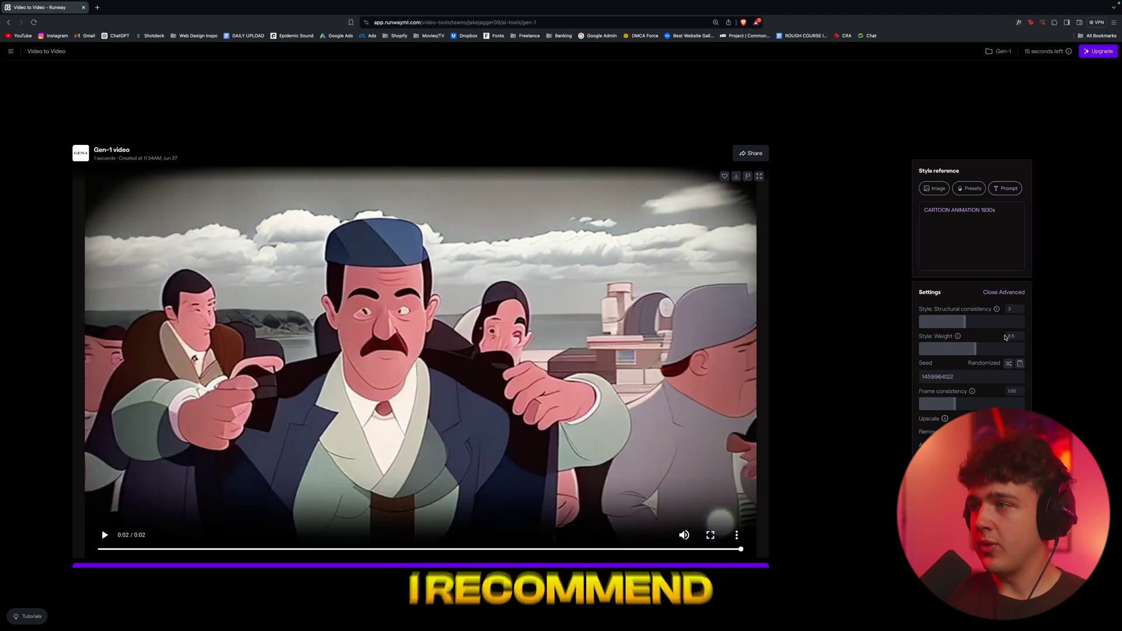
drag(958, 326, 934, 350)
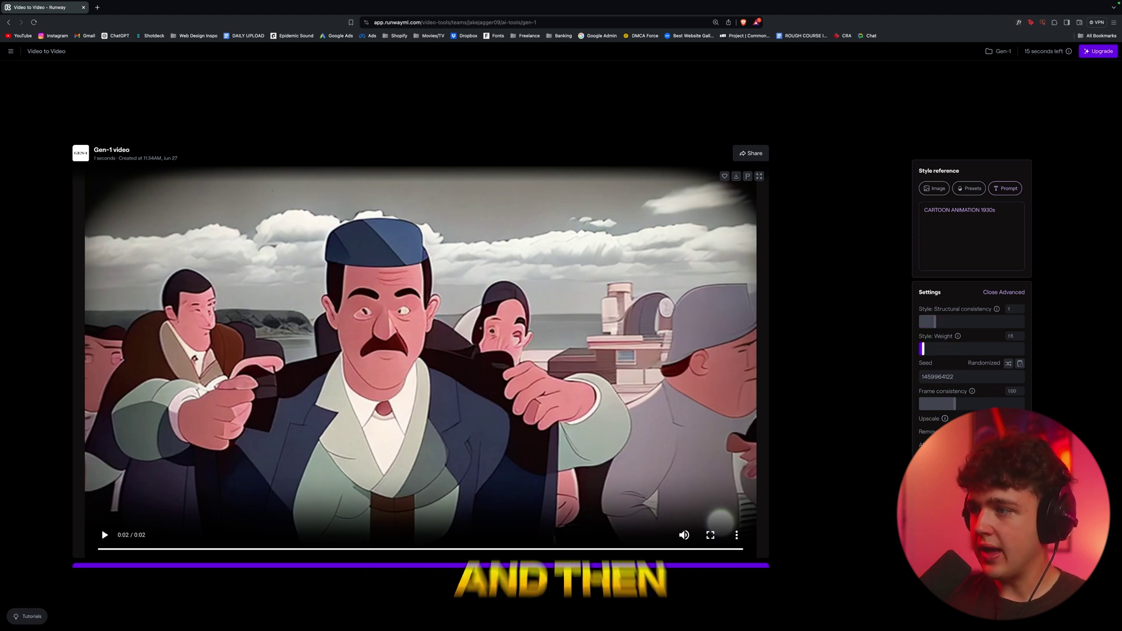
click(746, 543)
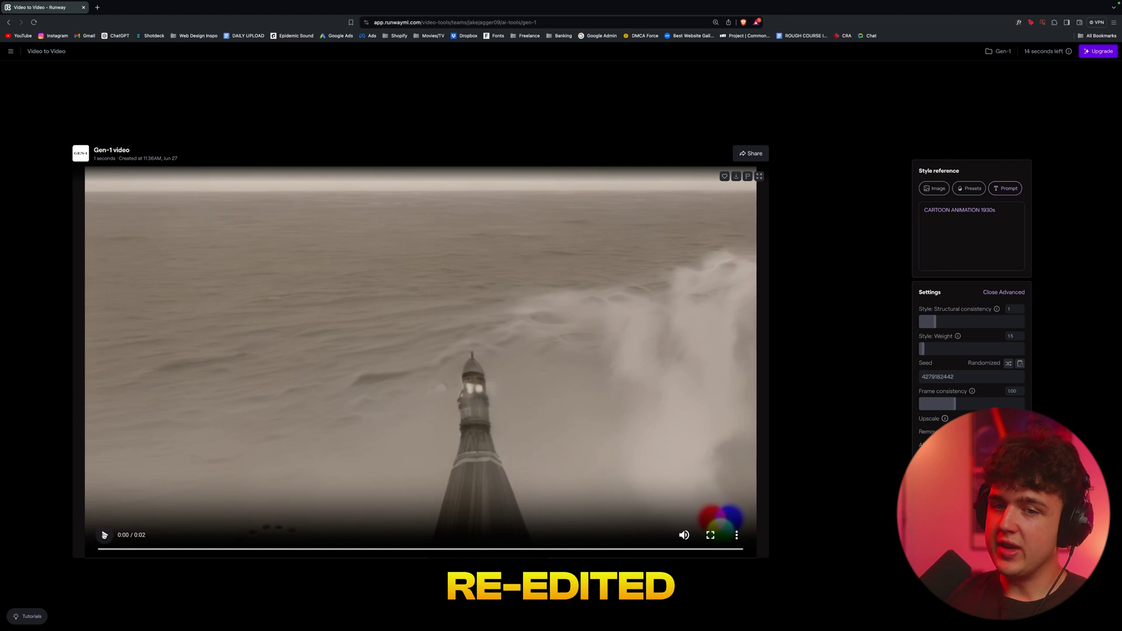
Play and scrub through the new sepia cartoon result, then select the old prompt text.
click(104, 535)
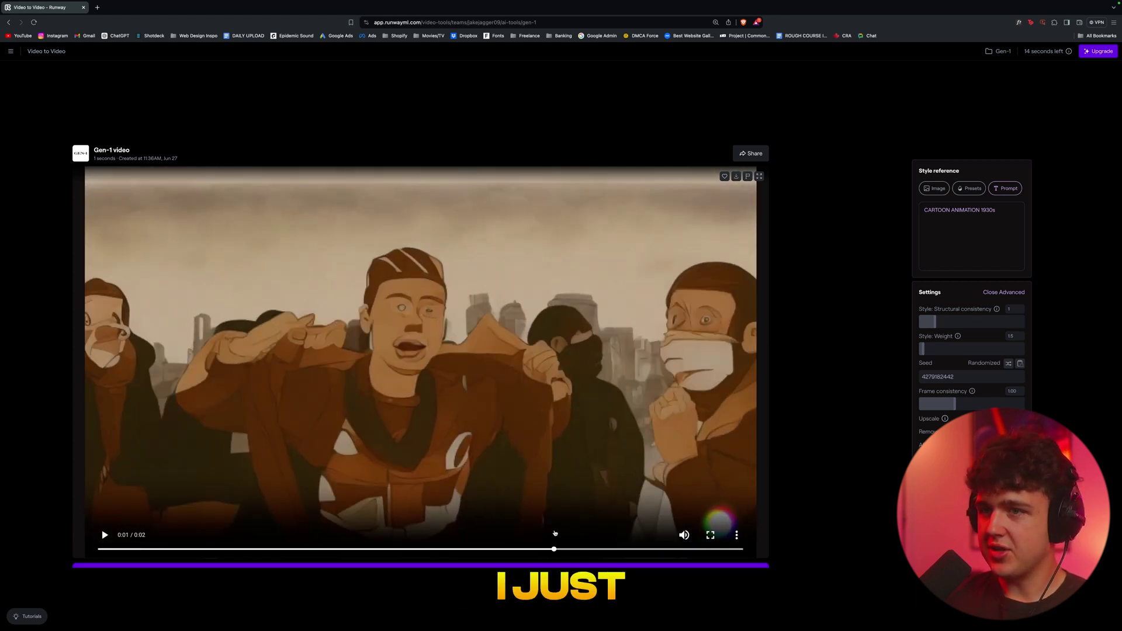
click(649, 535)
drag(649, 535, 567, 536)
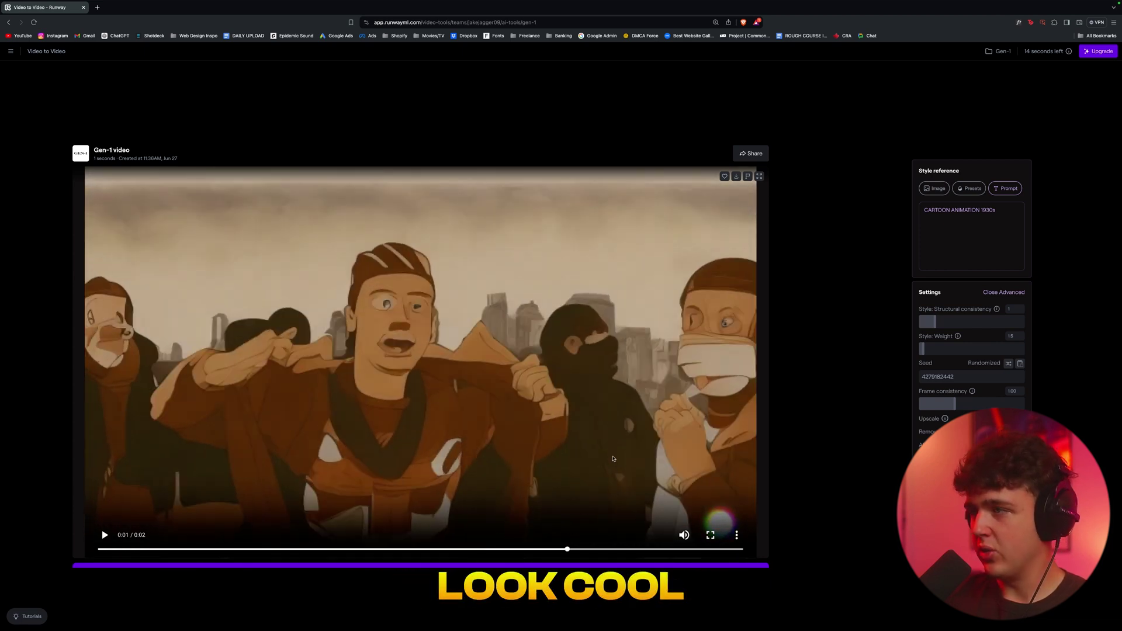
drag(915, 262, 912, 206)
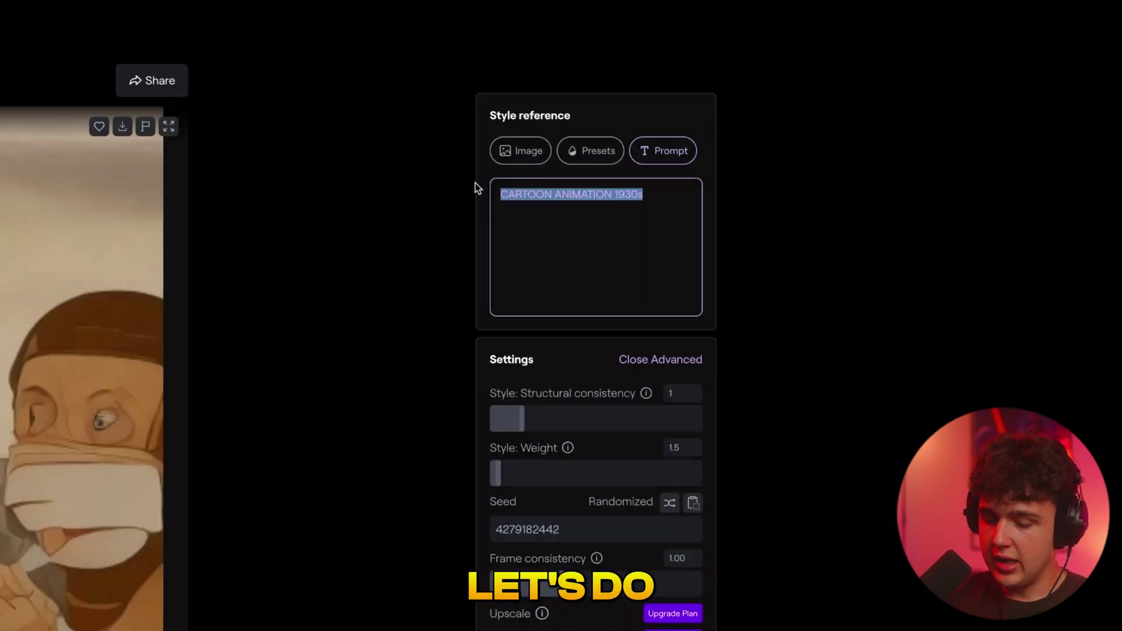
Prompt 'EVIL SCARY GLOWING OUTLINE' with structural consistency 1, style weight 1.1, frame consistency 2.00.
text(EVI)
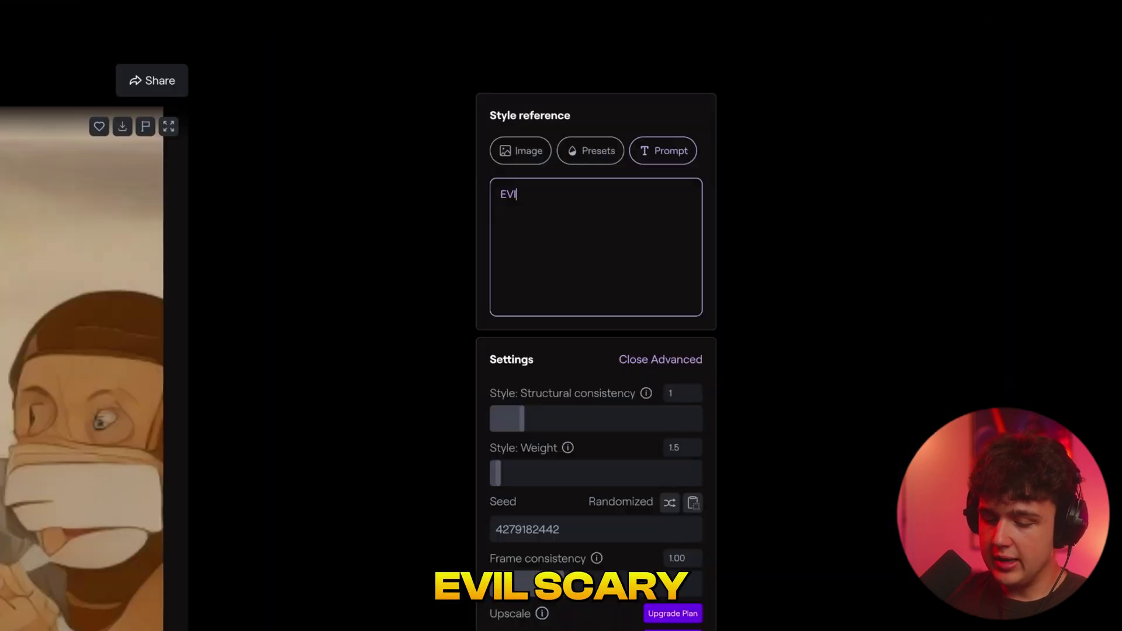
text(L SCARY G)
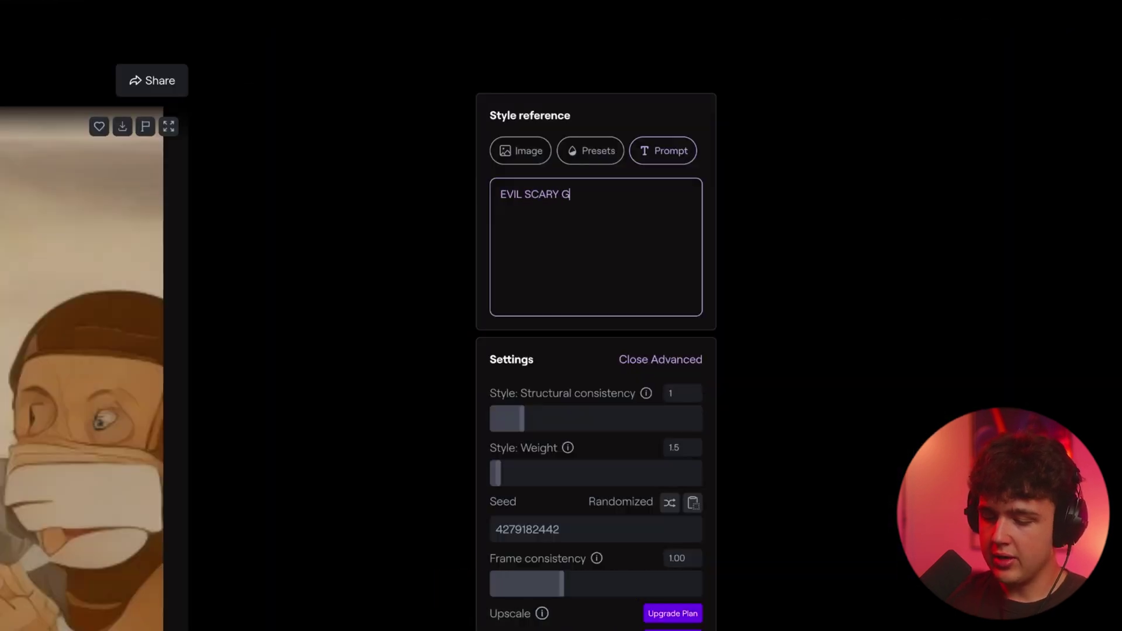
text(LOWING OUTLINE)
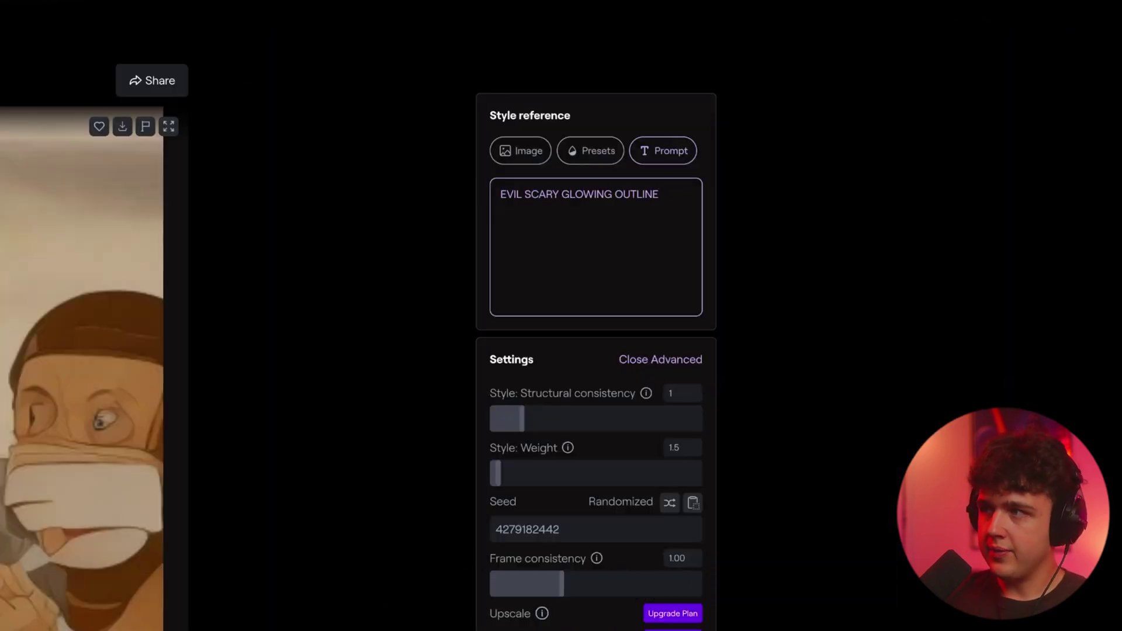
drag(521, 418, 492, 418)
drag(496, 472, 468, 482)
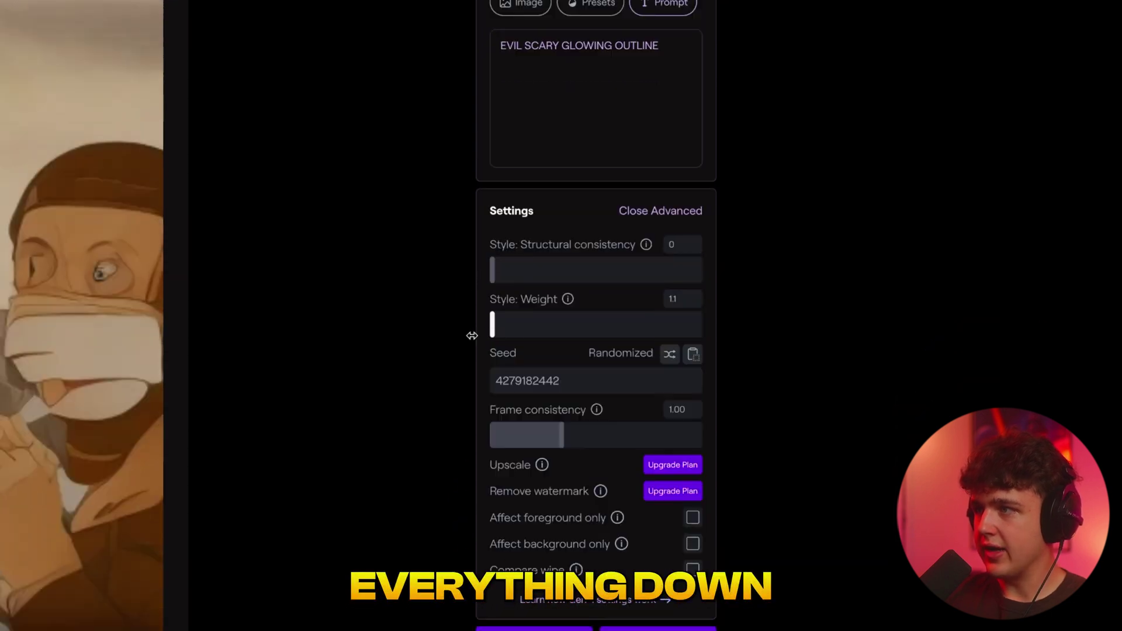
drag(492, 270, 522, 270)
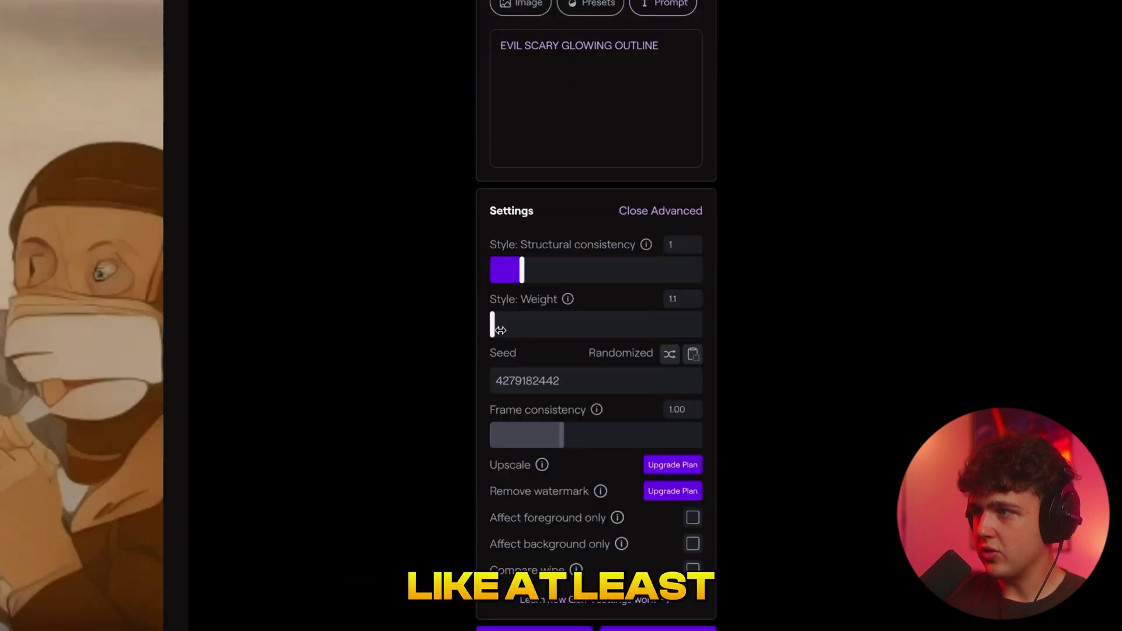
click(495, 329)
drag(495, 329, 476, 330)
drag(561, 435, 852, 445)
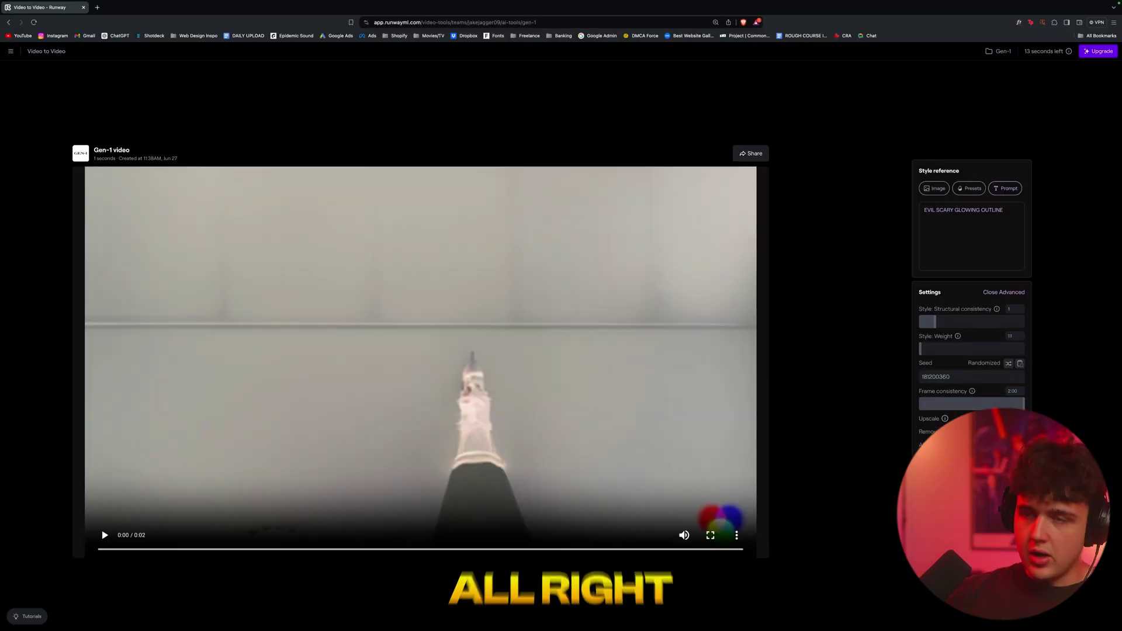
Preview the green glowing Runway result, download it as an mp4, and exit Brave's full screen.
click(108, 535)
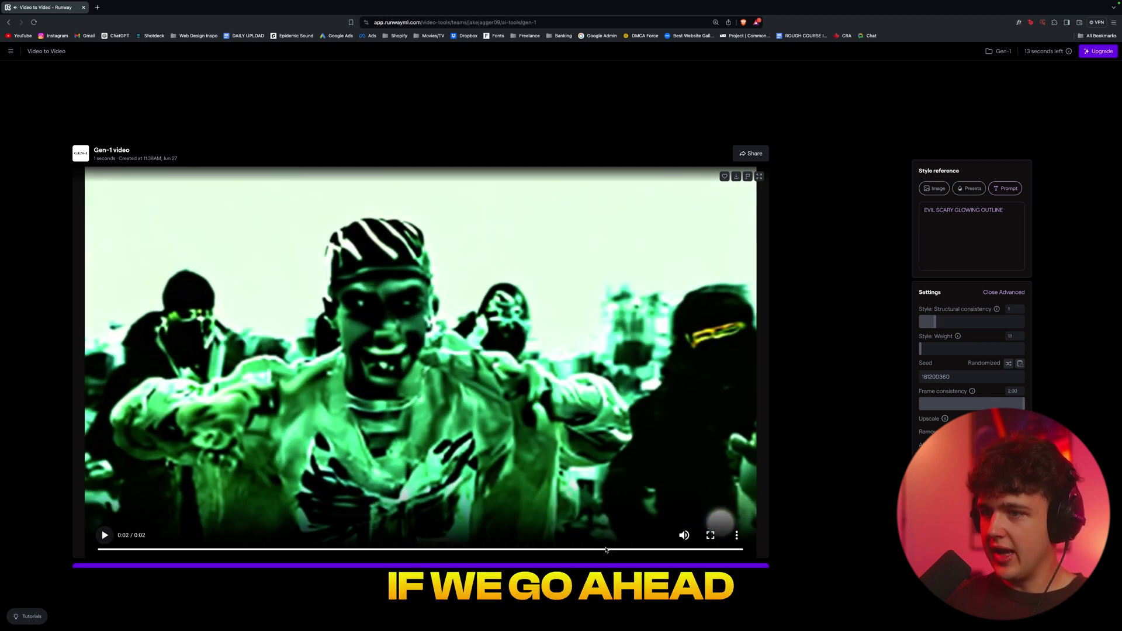
drag(605, 549, 500, 557)
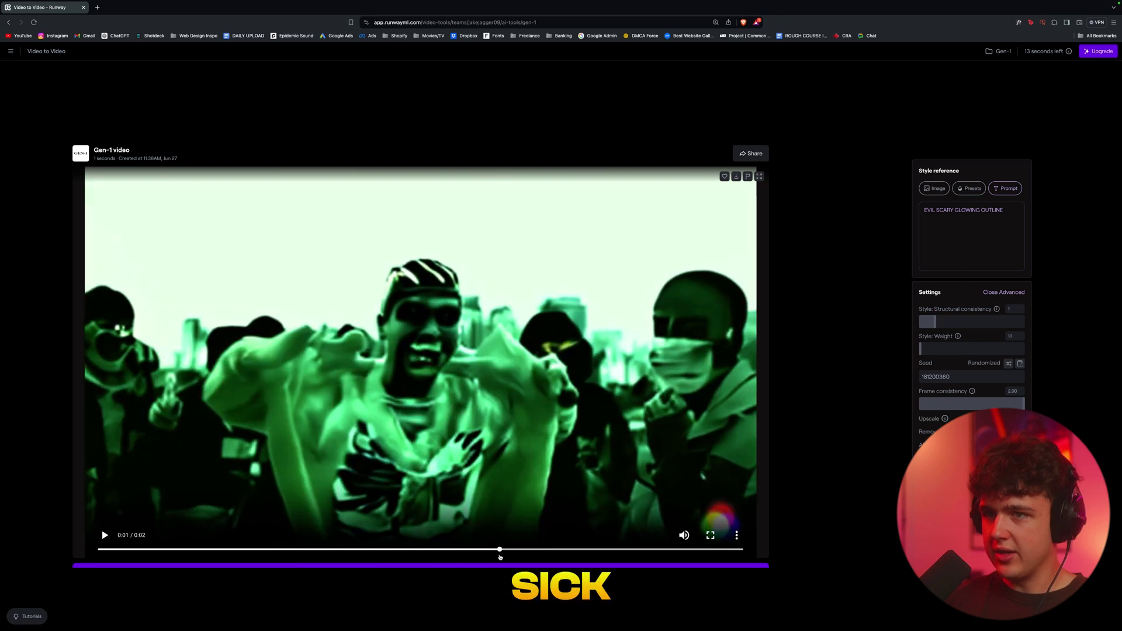
click(736, 176)
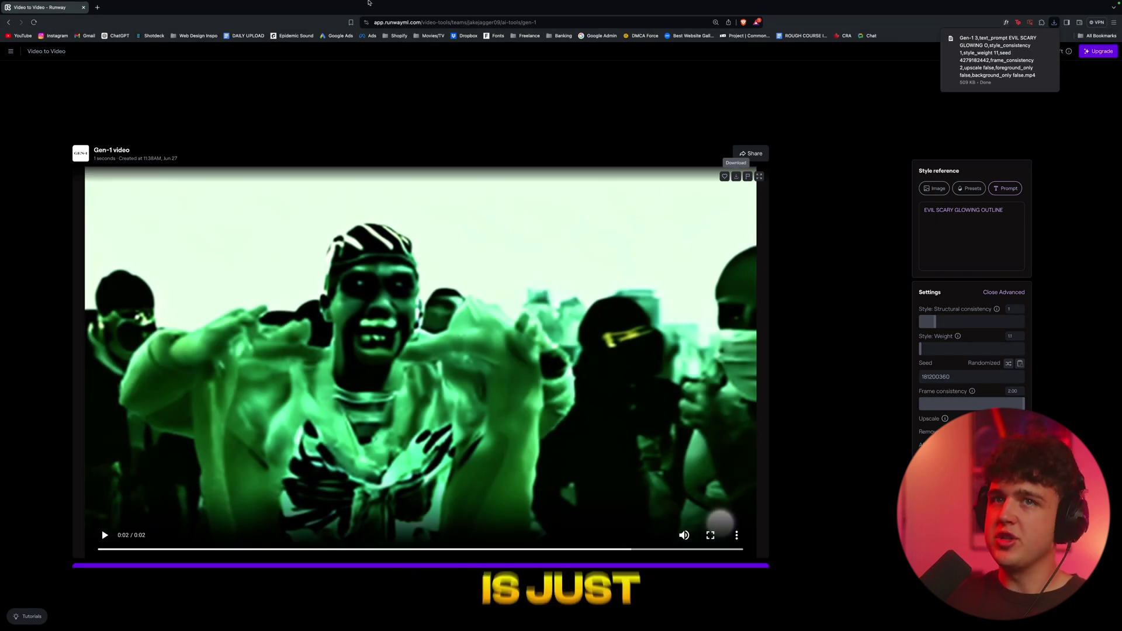
mouse_move(77, 6)
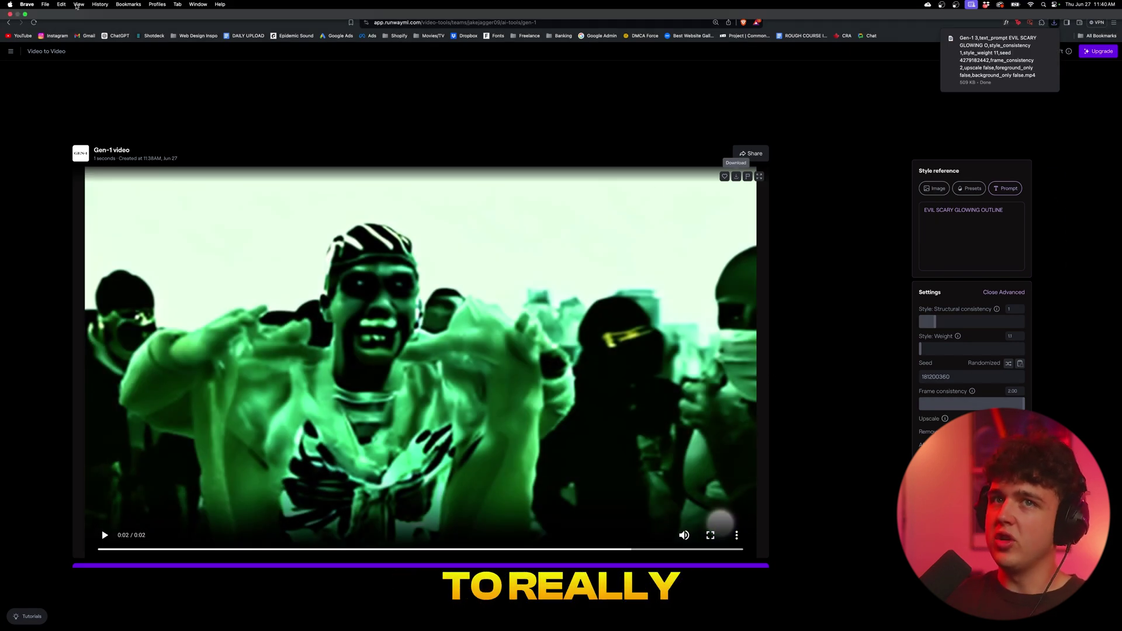
click(25, 13)
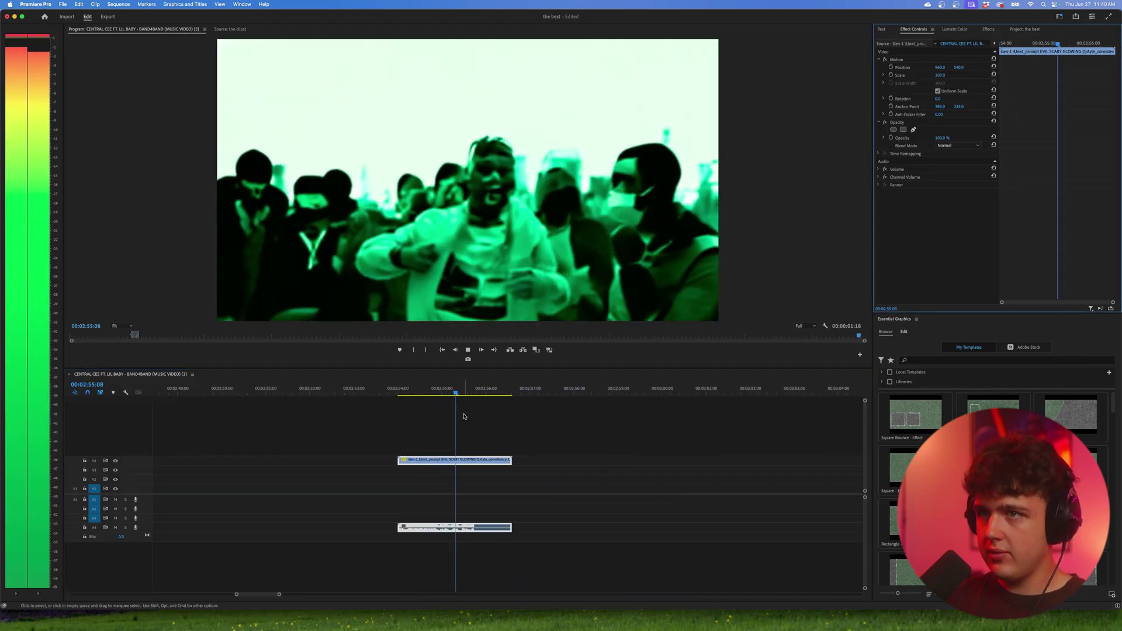
Apply the Noise effect (found by searching 'grain') to the green clip and preview it from 00:02:54:20.
click(478, 397)
click(988, 28)
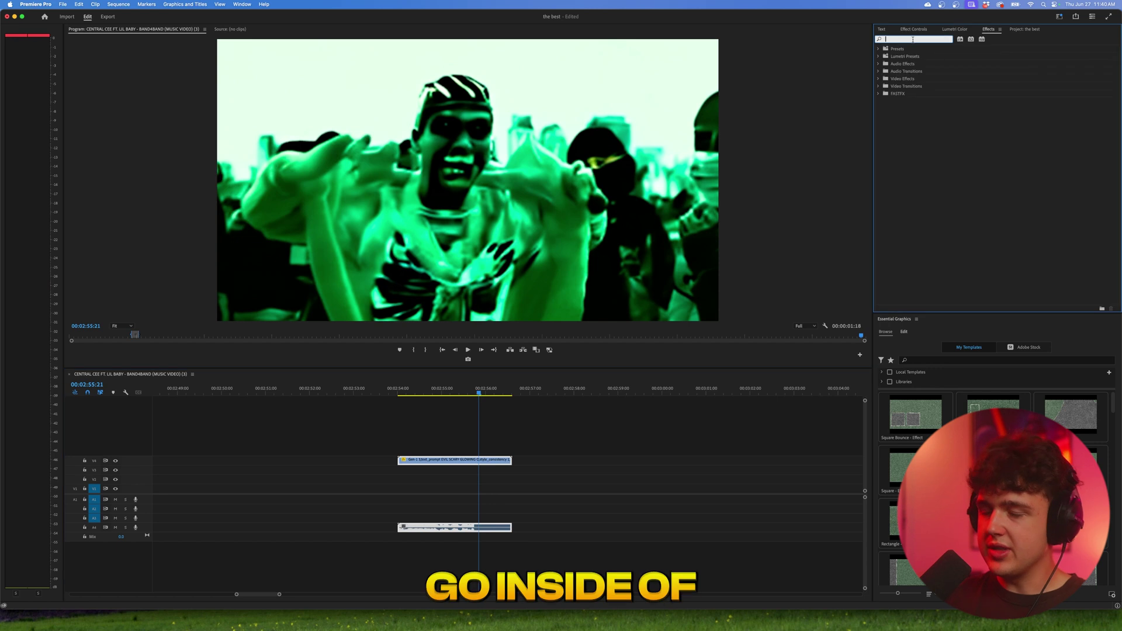
click(912, 39)
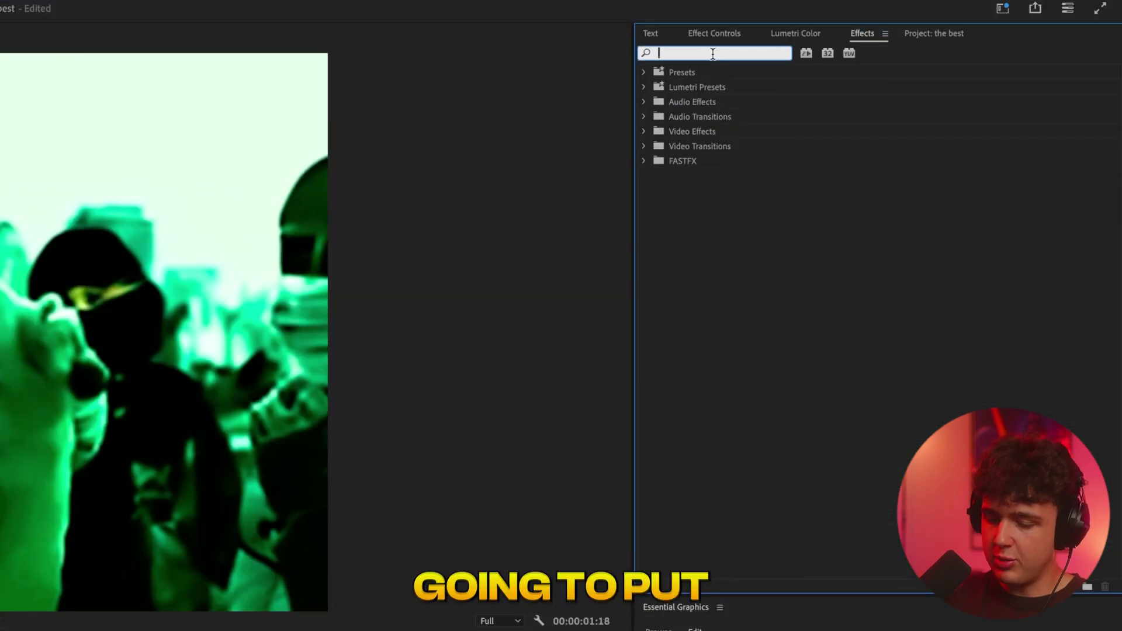
text(grain)
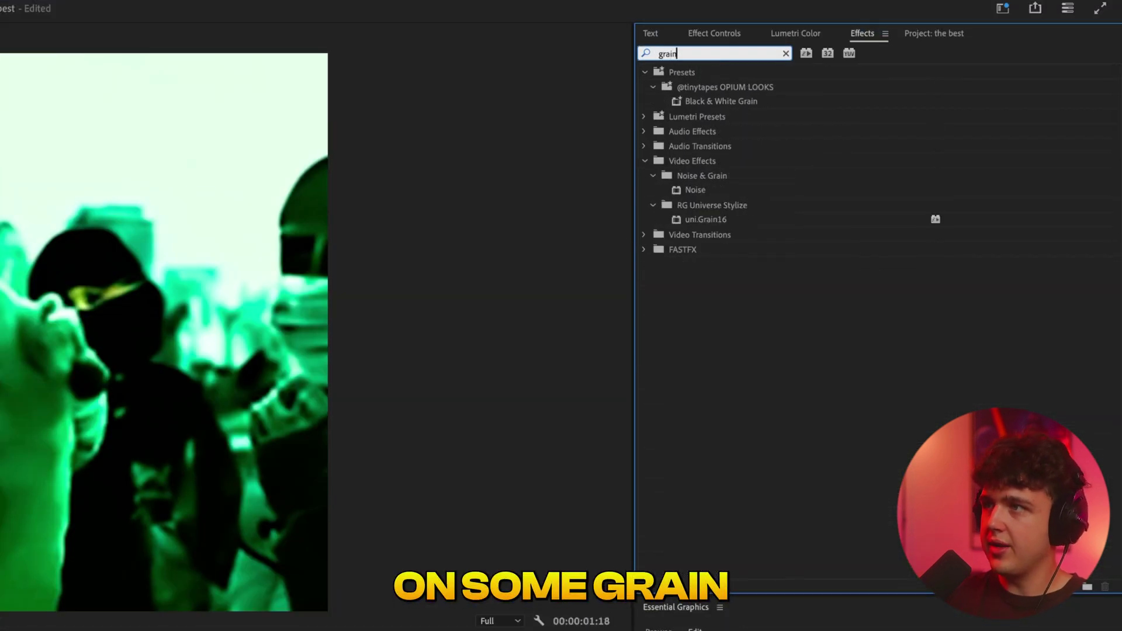
drag(695, 190, 443, 472)
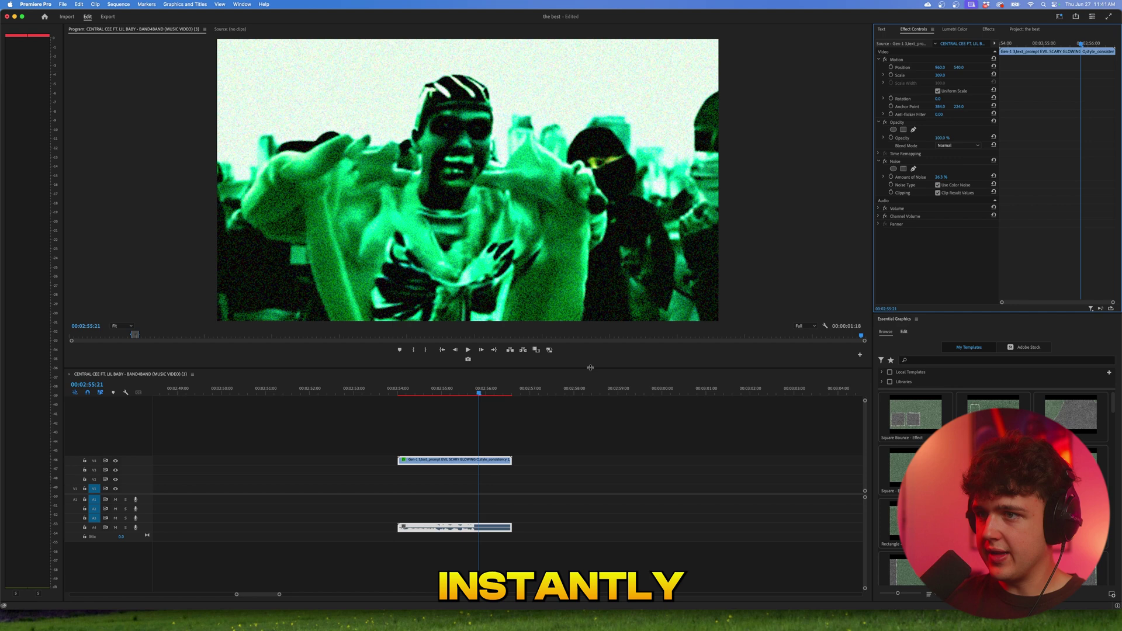
drag(590, 367, 590, 465)
drag(476, 490, 434, 491)
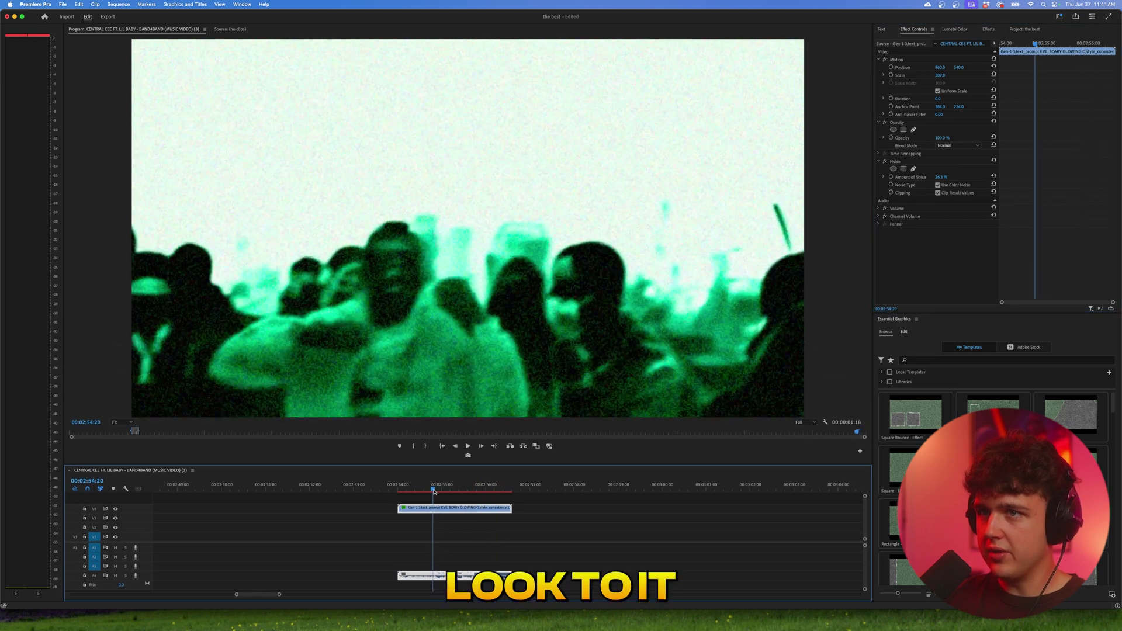
key(space)
Add the RSMB motion blur effect to the clip and replay it from 00:02:54:24.
click(992, 30)
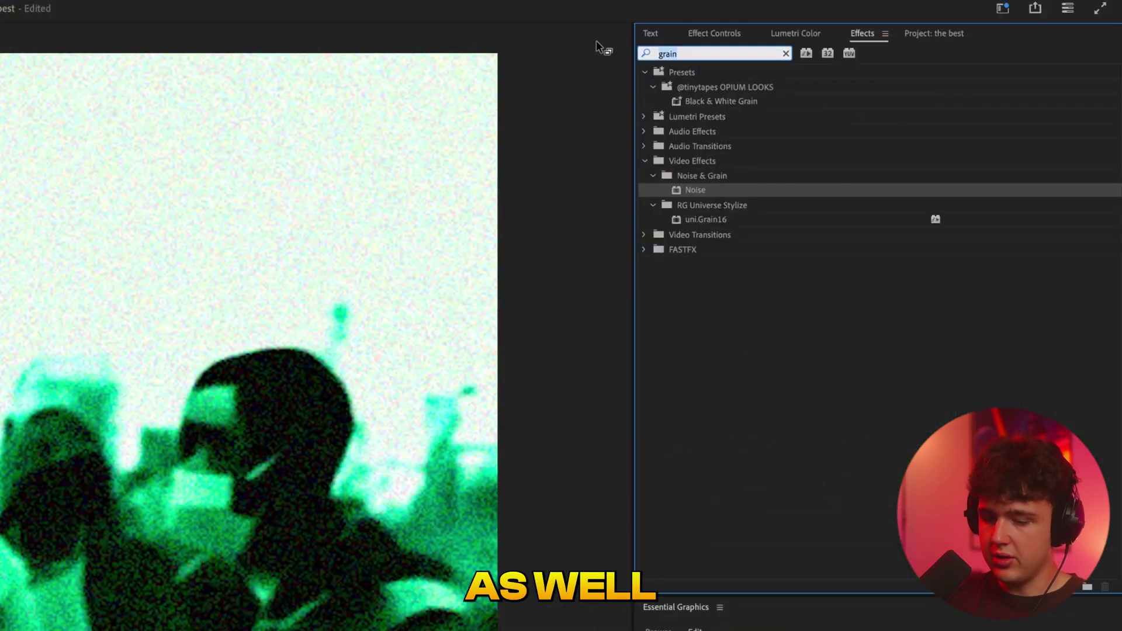
text(rsmb)
drag(695, 160, 479, 491)
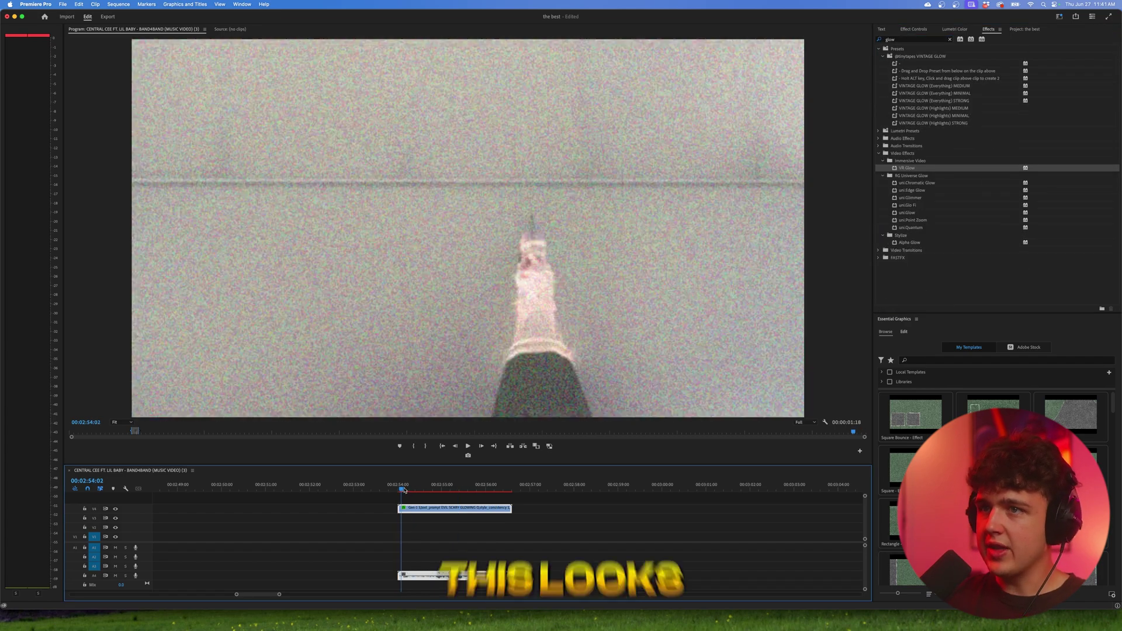
mouse_move(409, 491)
mouse_down()
mouse_move(483, 491)
mouse_move(420, 486)
mouse_up()
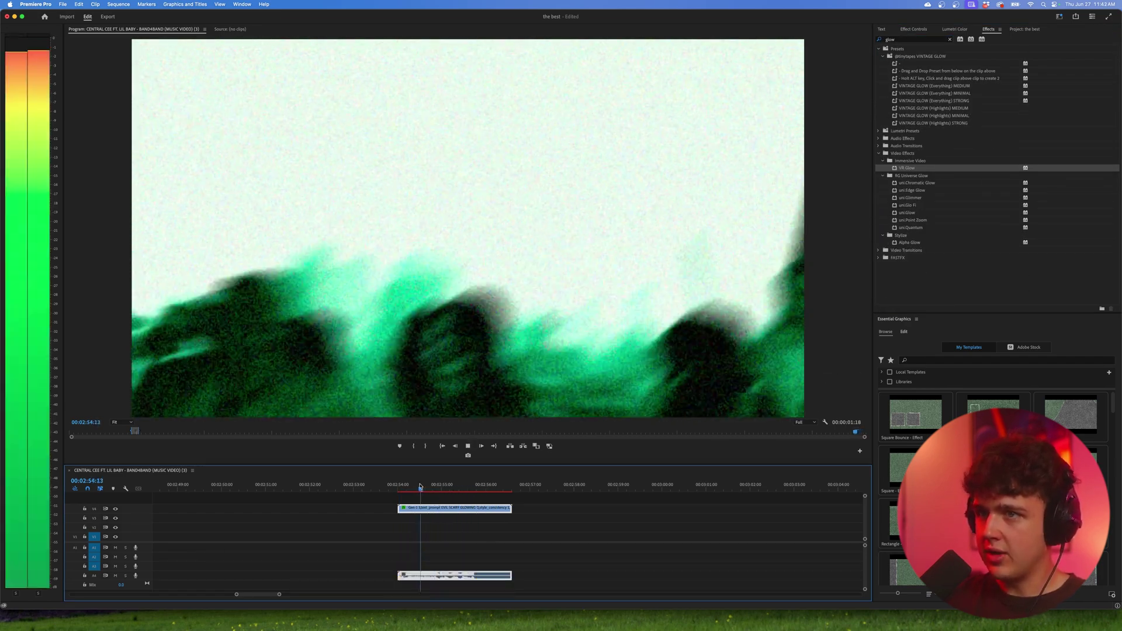
key(space)
key(space)
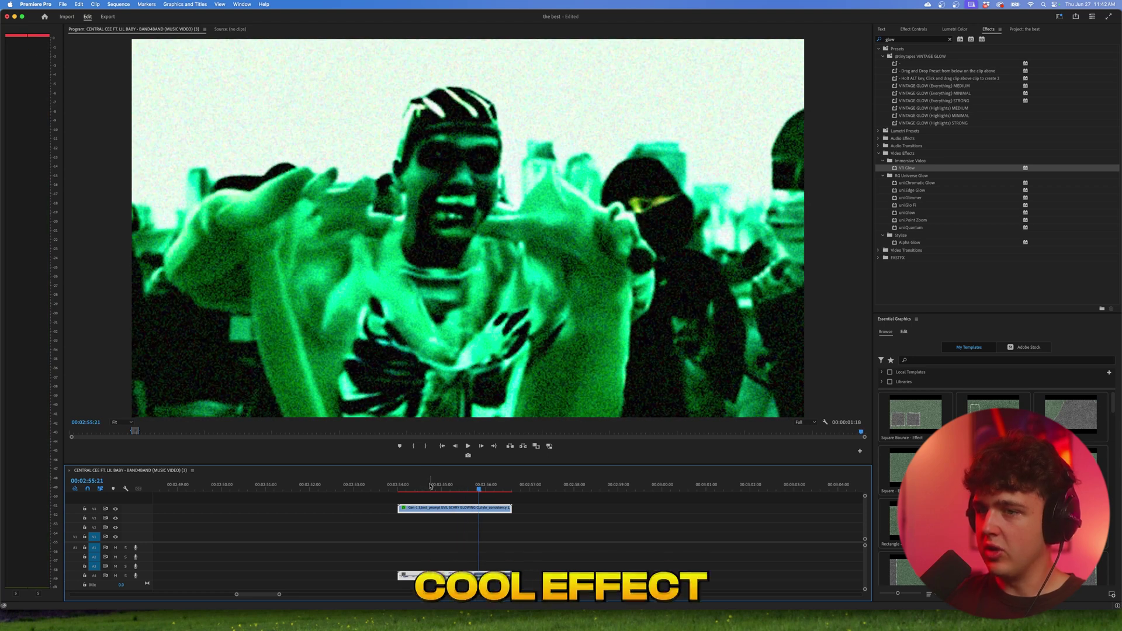
Switch back to the Brave window showing Runway's green glowing Gen-1 result.
click(356, 624)
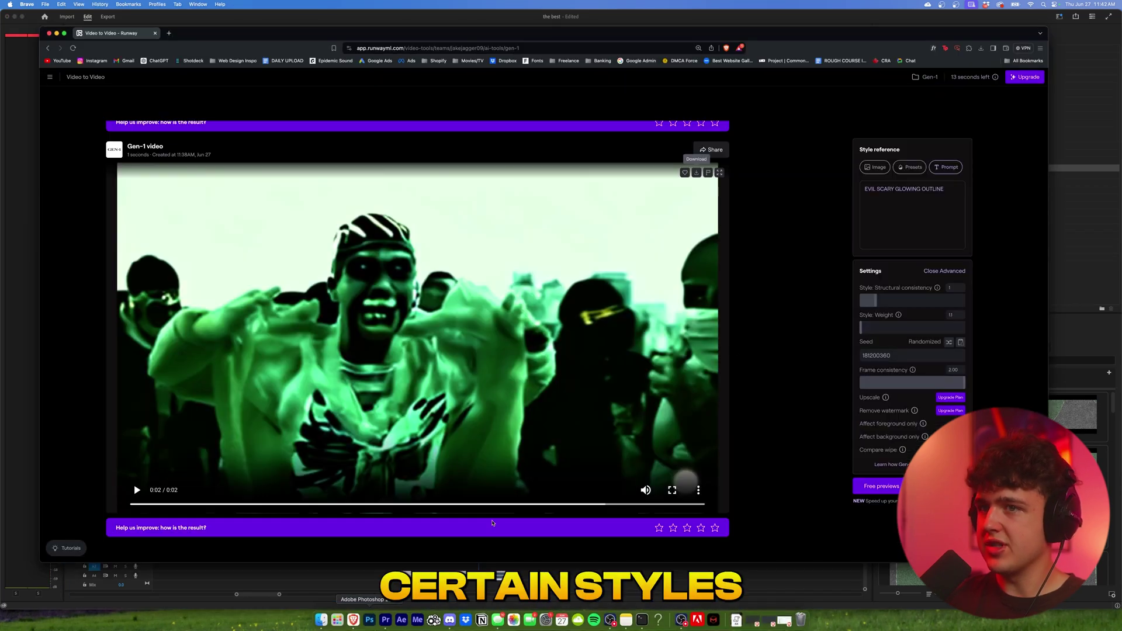